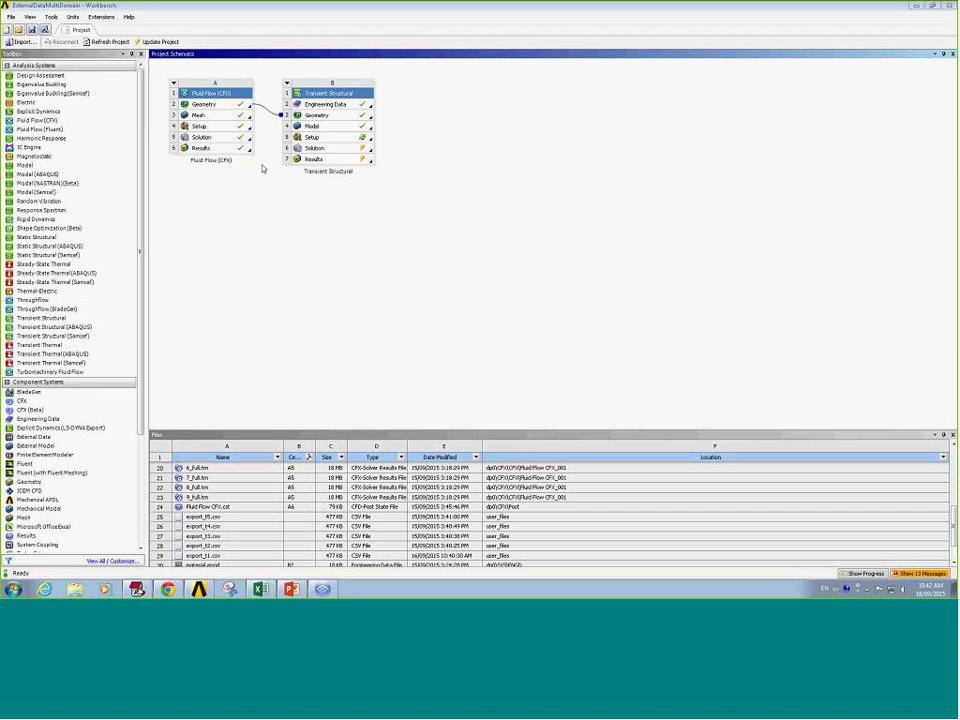
Step: Open the Fluid Flow (CFX) results and load the 1 s timestep
double_click(212, 150)
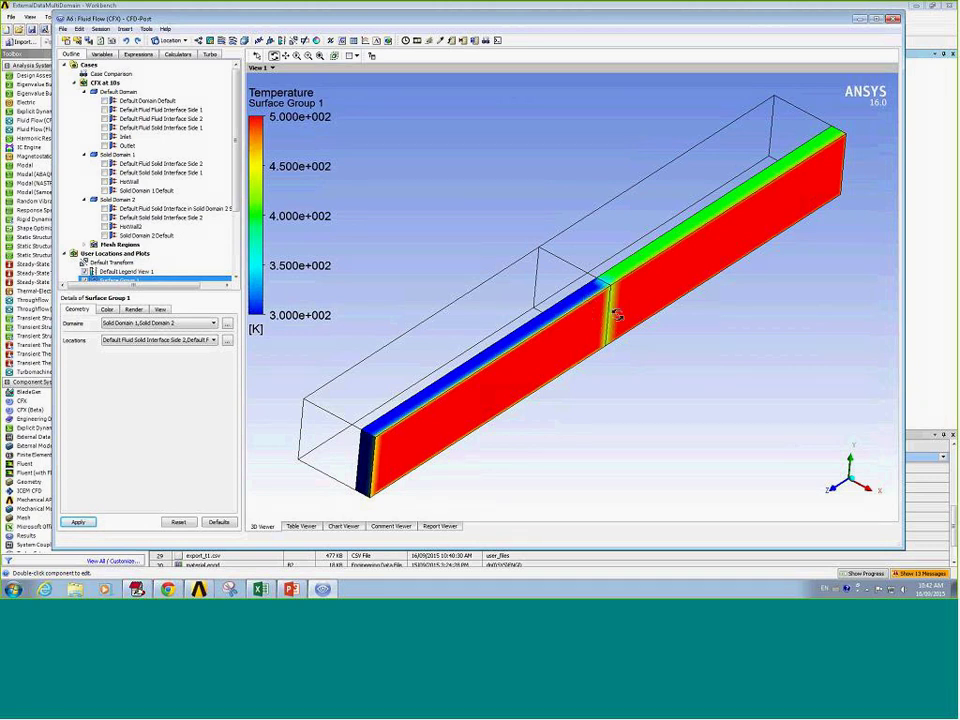
click(406, 41)
click(148, 197)
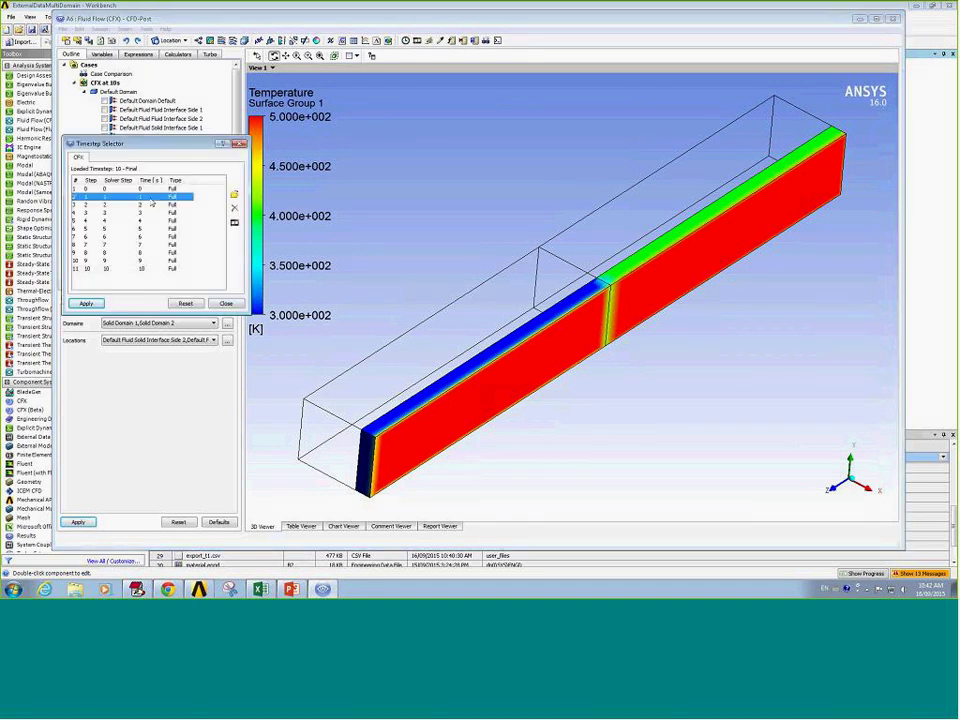
click(226, 303)
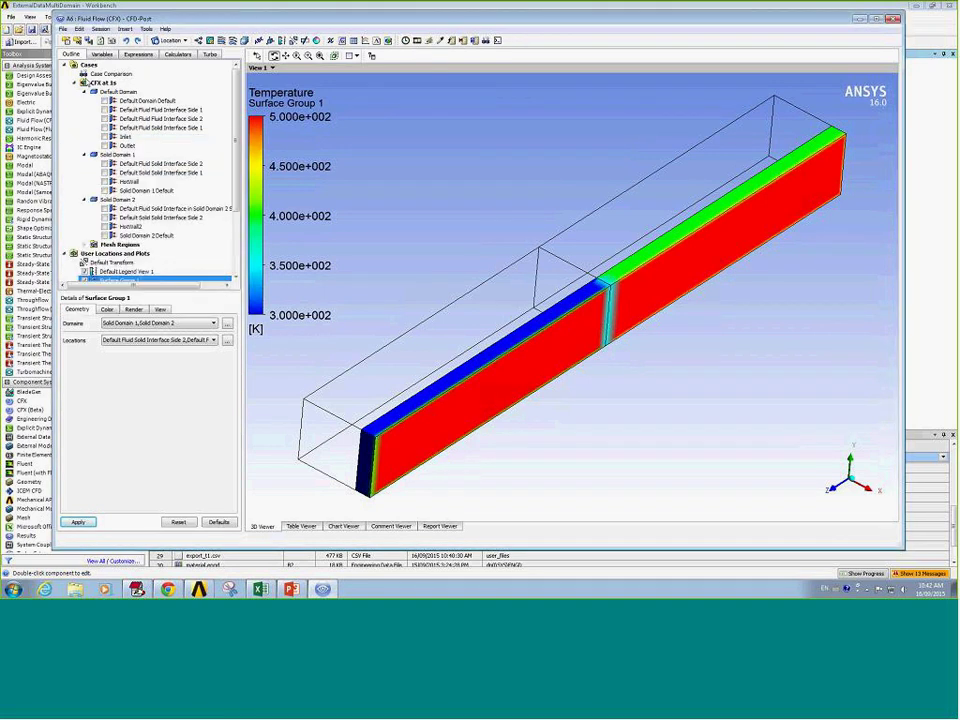
Step: Set up a generic export to export_t1.csv with Solid Domain 1 and Solid Domain 2 as the locations
click(63, 29)
mouse_move(120, 104)
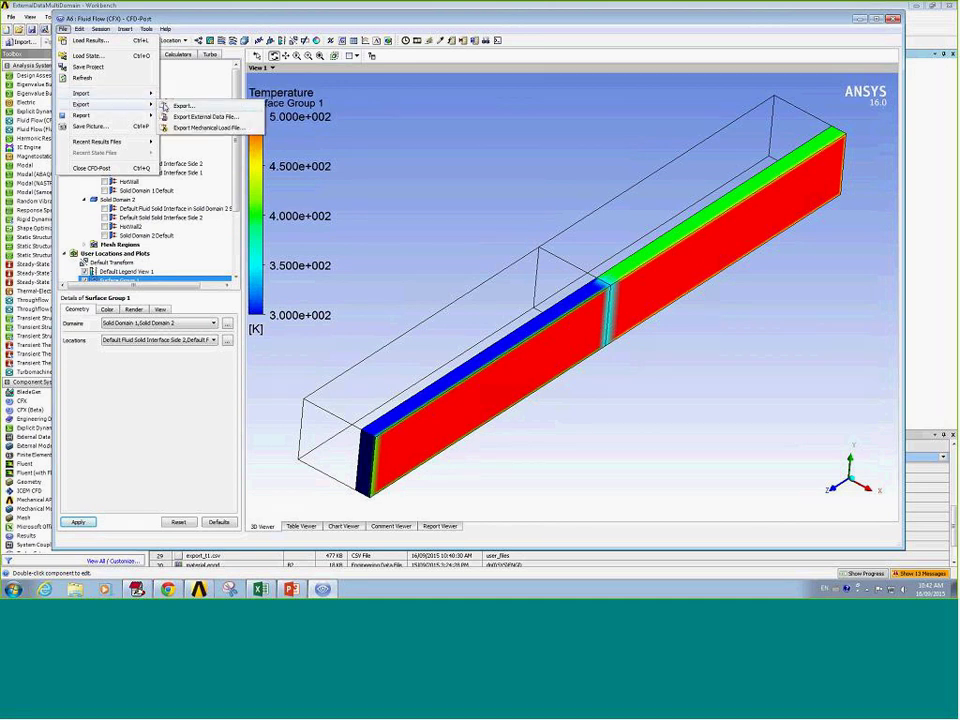
click(165, 105)
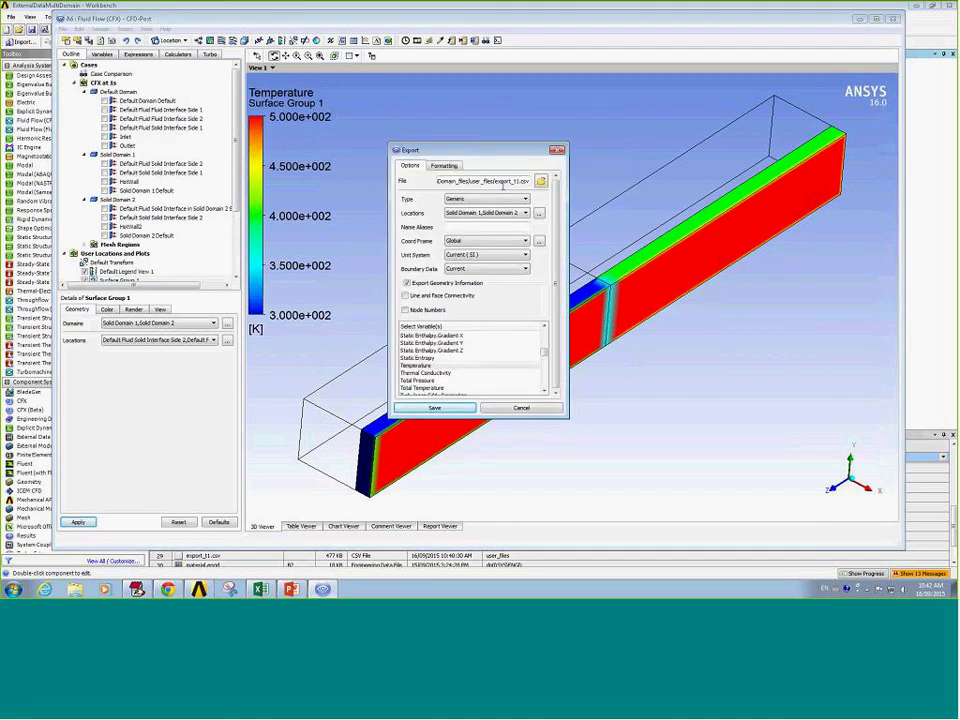
text(_)
click(539, 214)
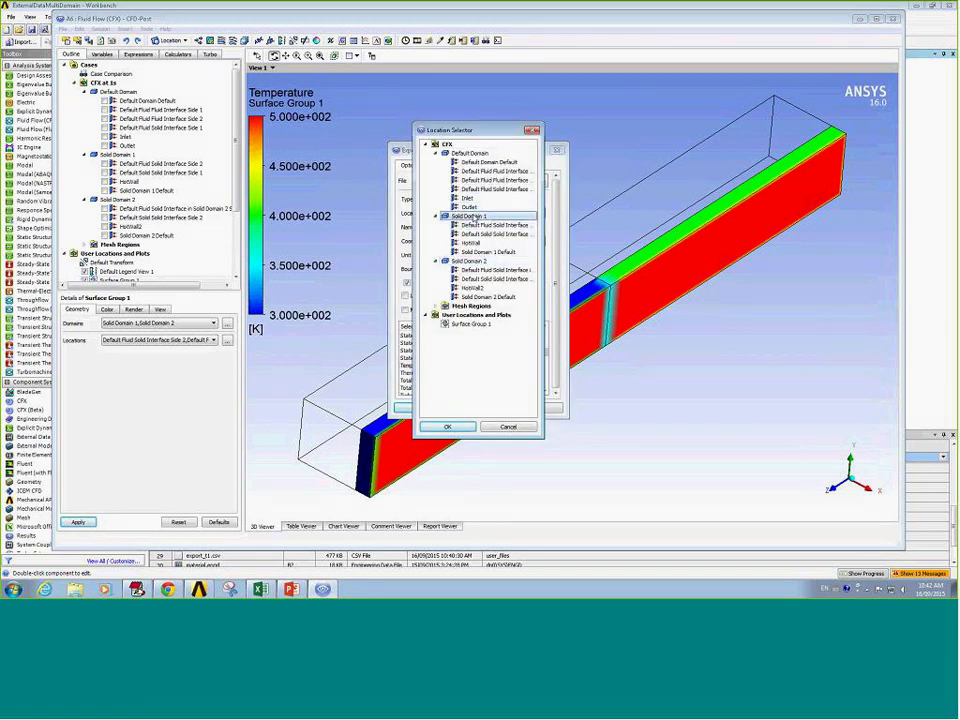
ctrl+click(468, 261)
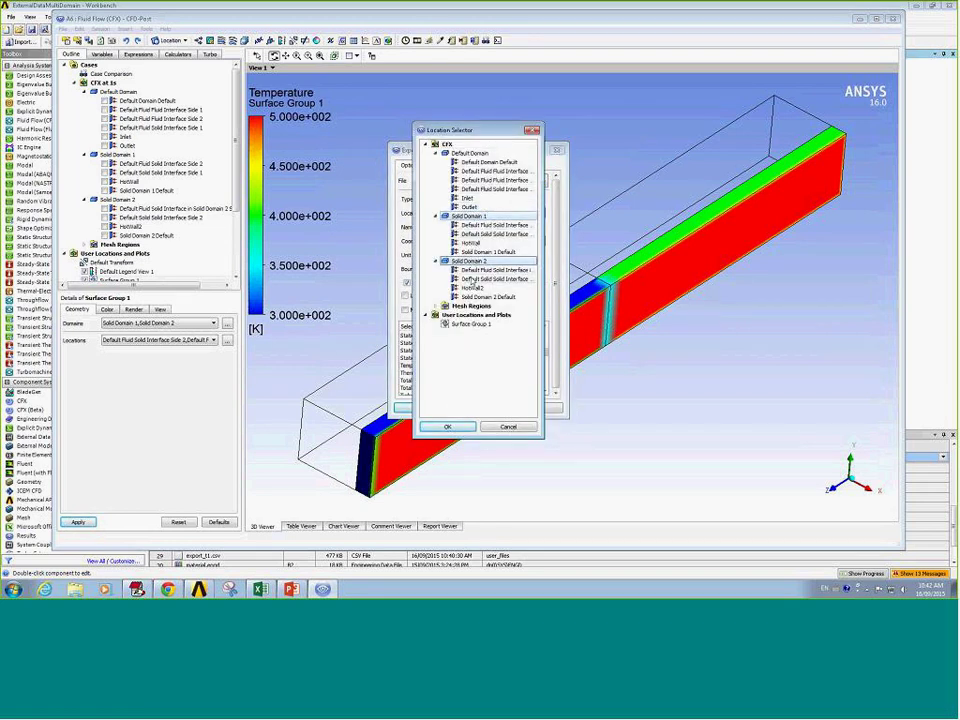
click(447, 427)
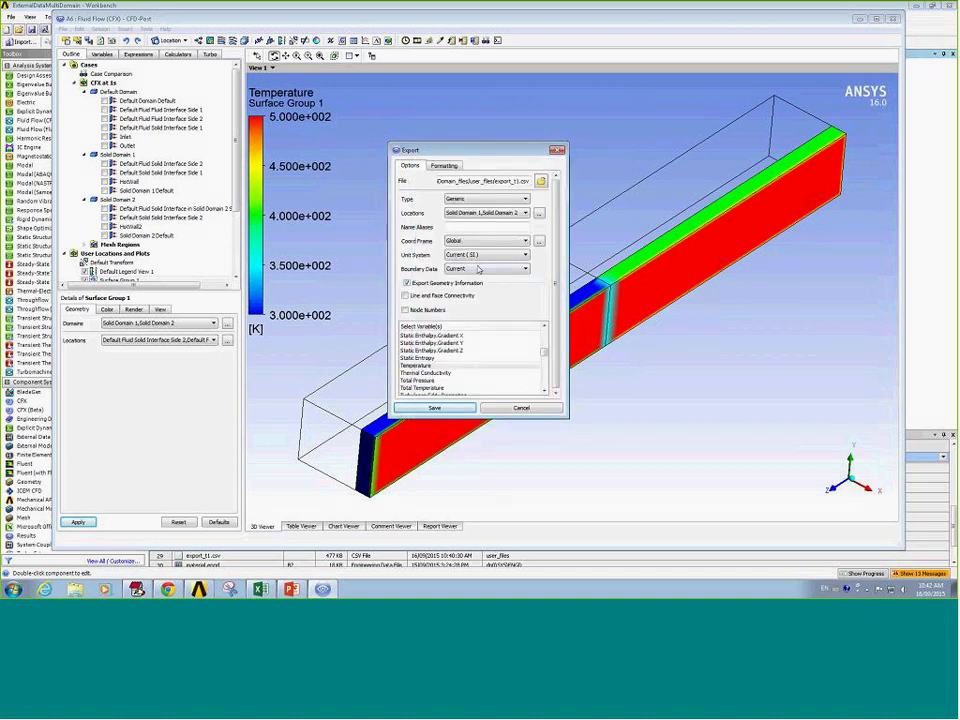
Step: Export the Temperature variable, overwriting the existing file, and reload export_t1.csv in the text editor to check its contents
click(425, 366)
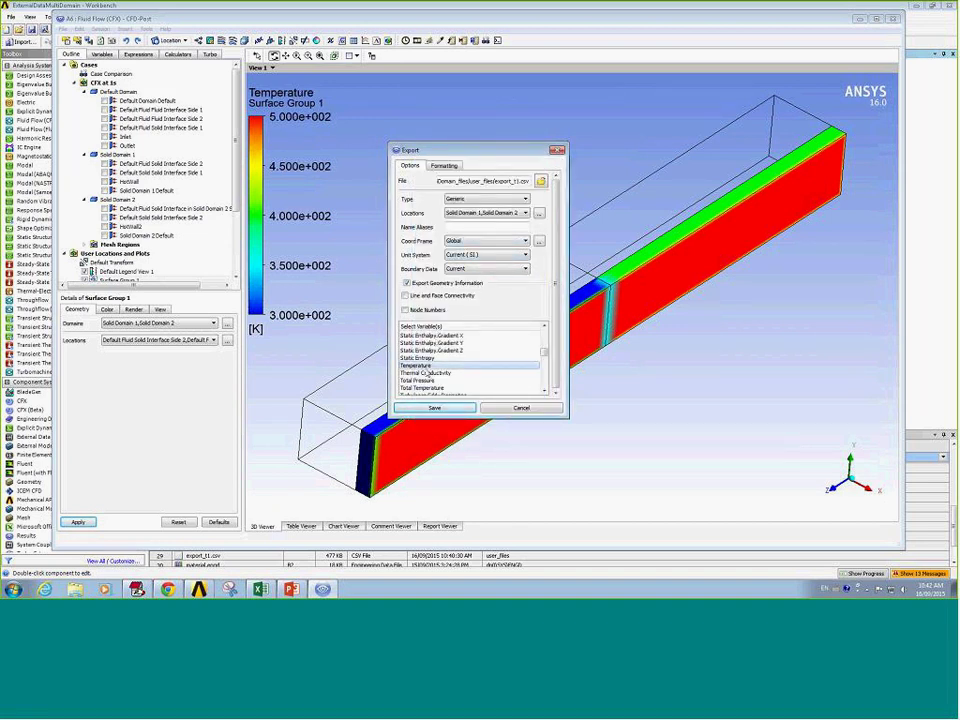
click(436, 408)
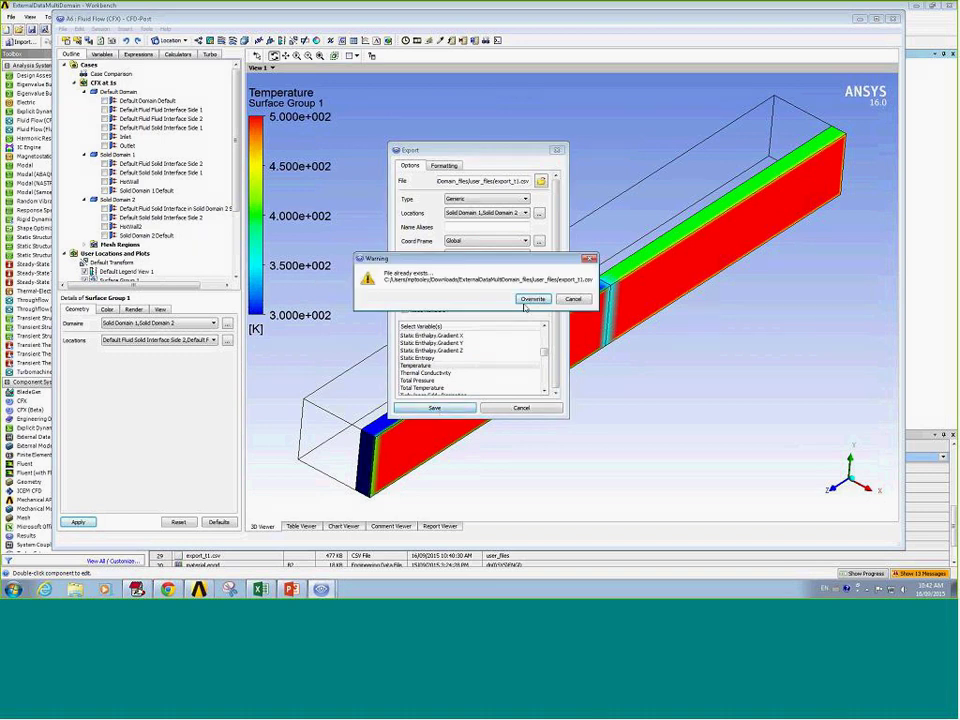
click(532, 300)
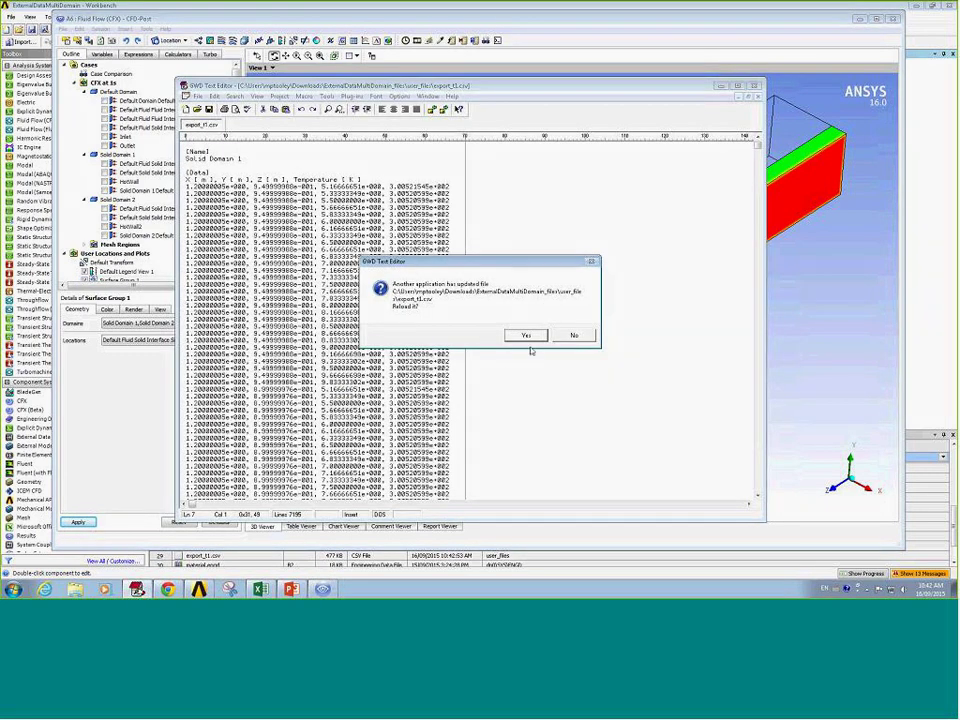
click(528, 336)
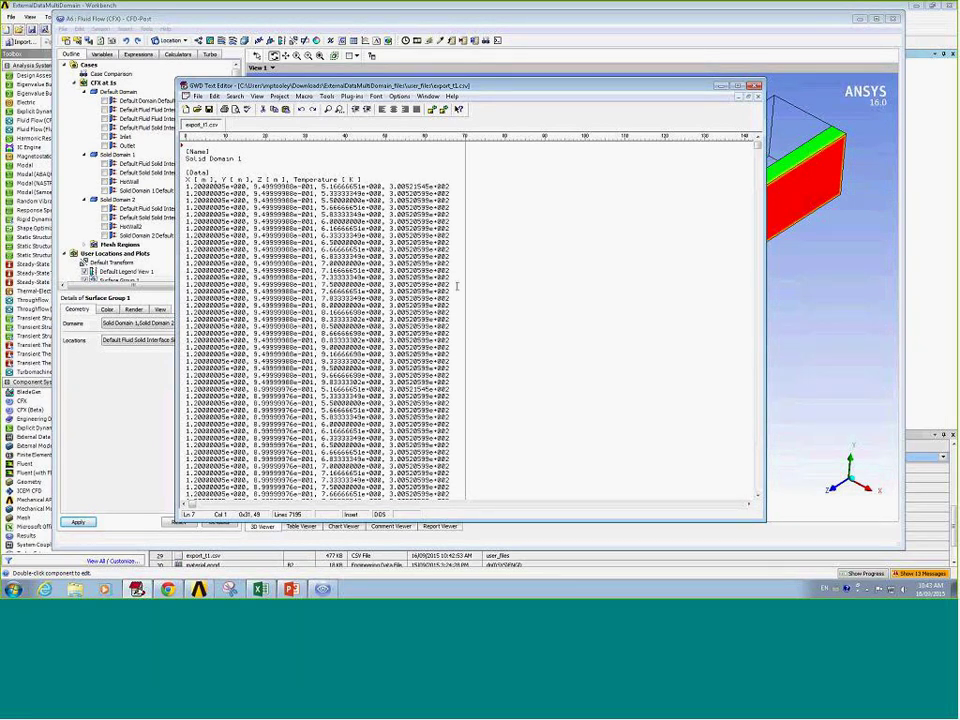
click(719, 87)
Step: Load the 2 s timestep of the CFX results
click(405, 40)
click(138, 205)
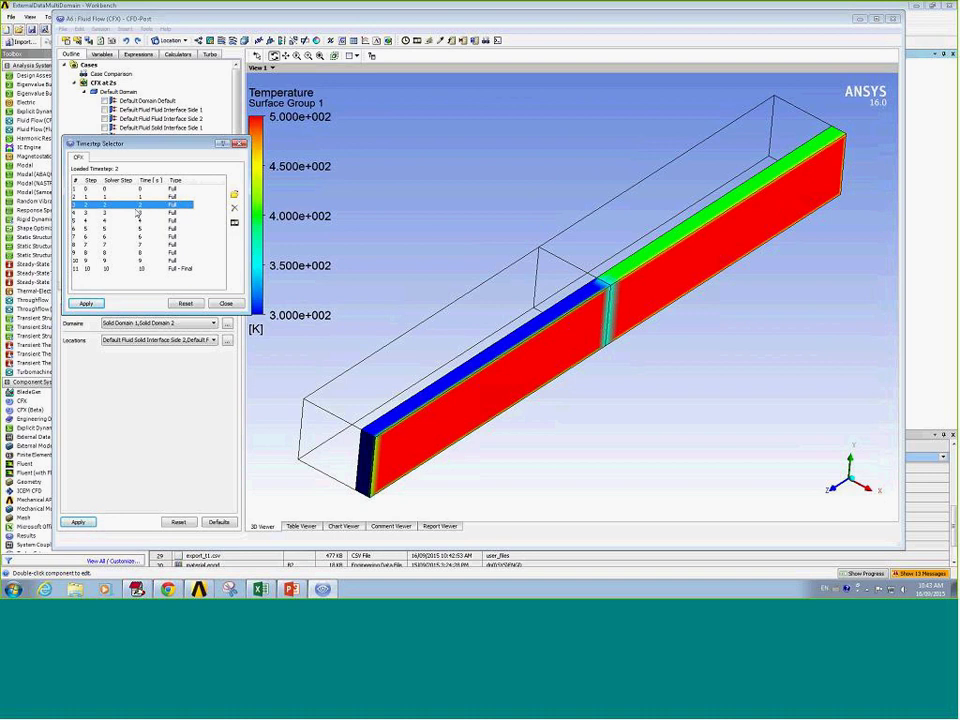
click(227, 304)
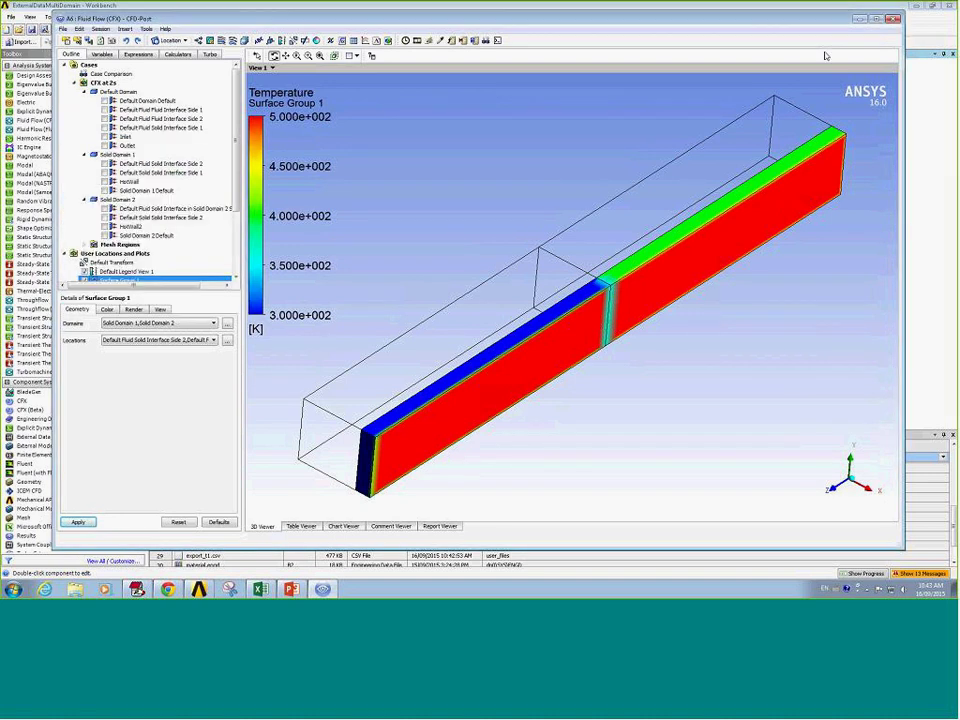
Step: Switch to the Workbench project, add an External Data system and link its Setup to the Transient Structural Setup
click(859, 19)
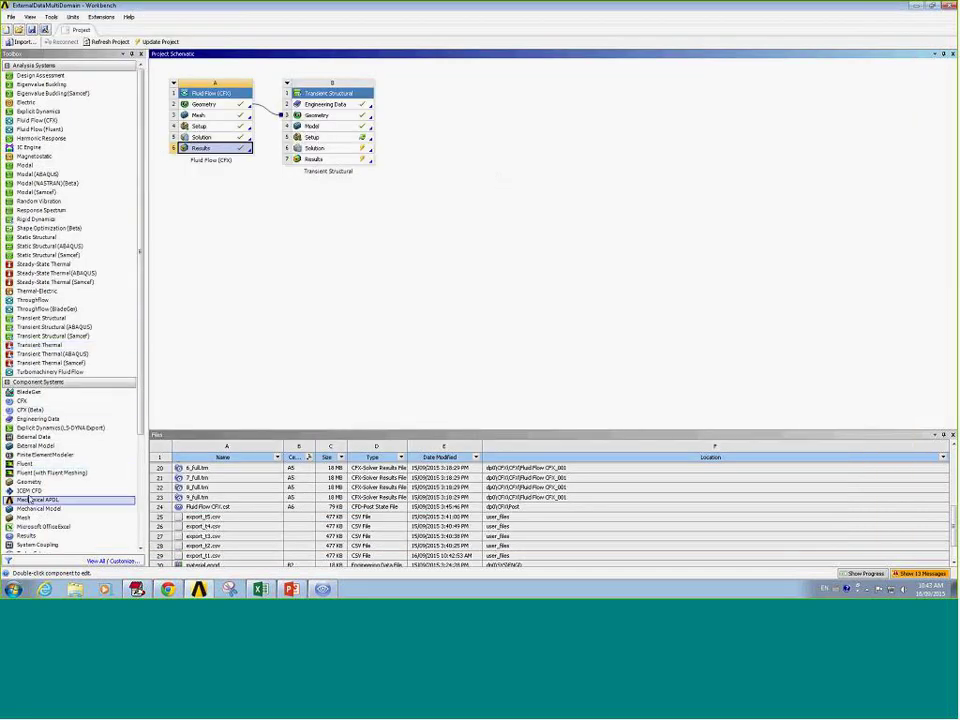
drag(33, 437, 272, 144)
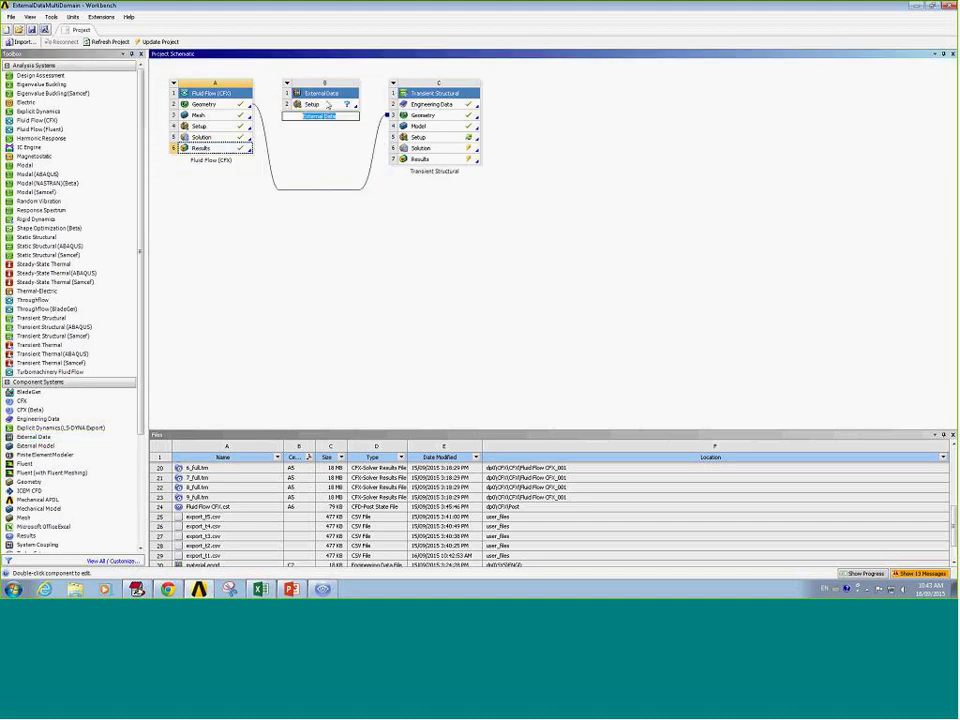
drag(433, 142, 434, 142)
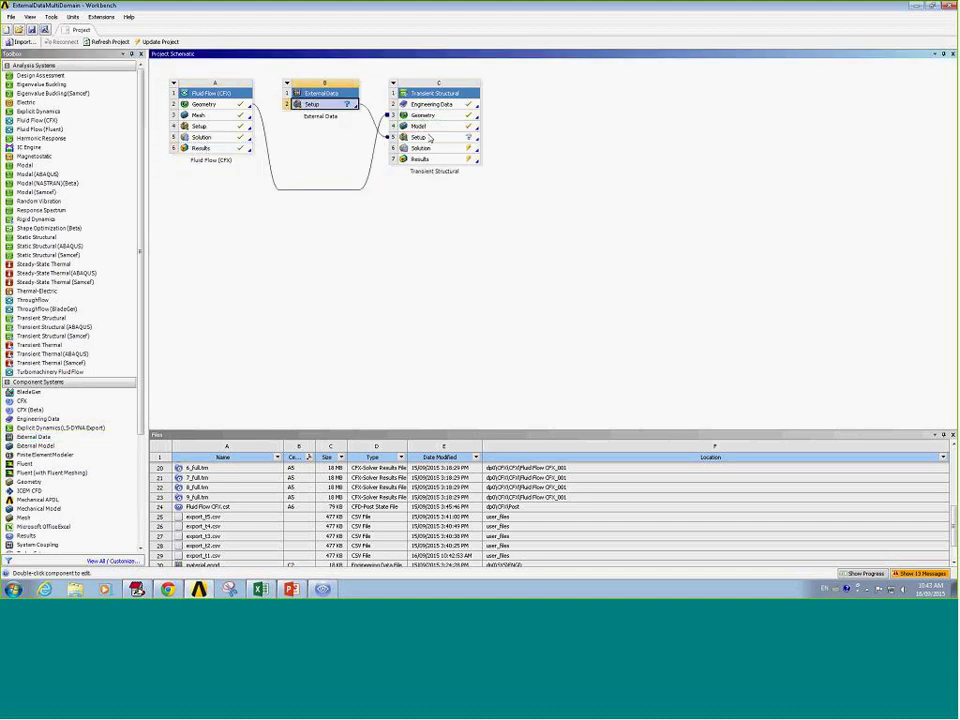
Step: Open the External Data setup and add the files export_t1.csv through export_t5.csv as data sources
double_click(318, 107)
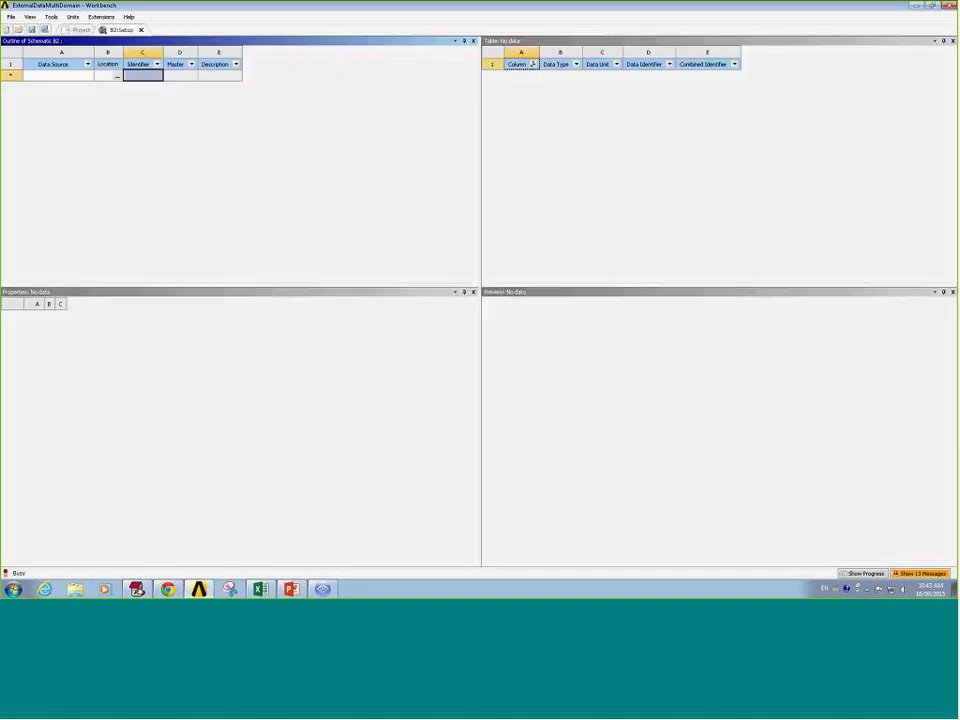
click(117, 77)
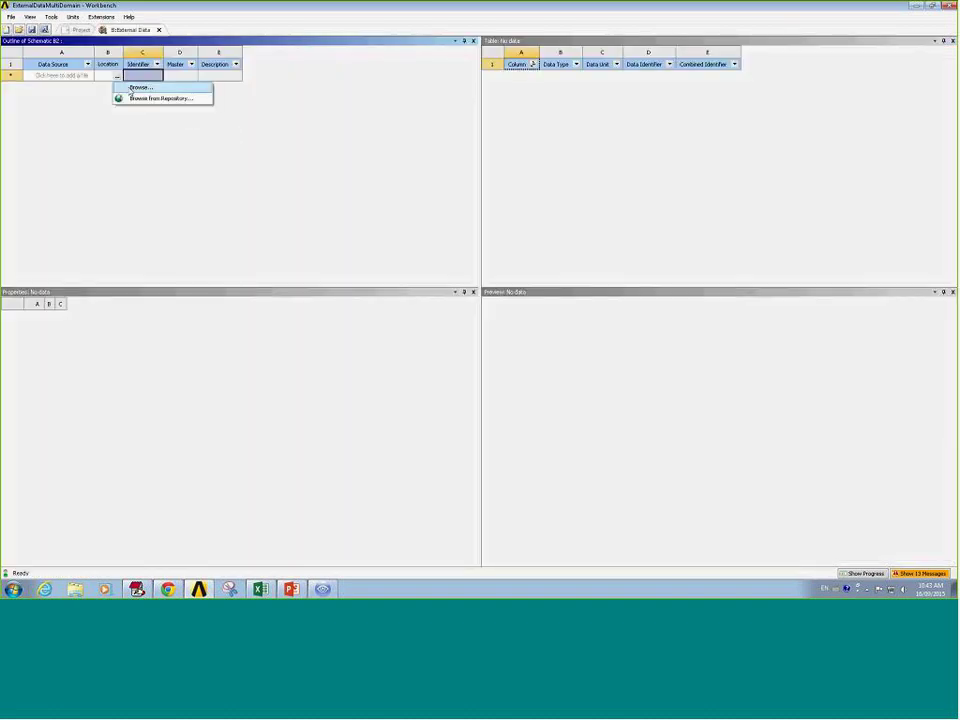
click(139, 87)
click(446, 146)
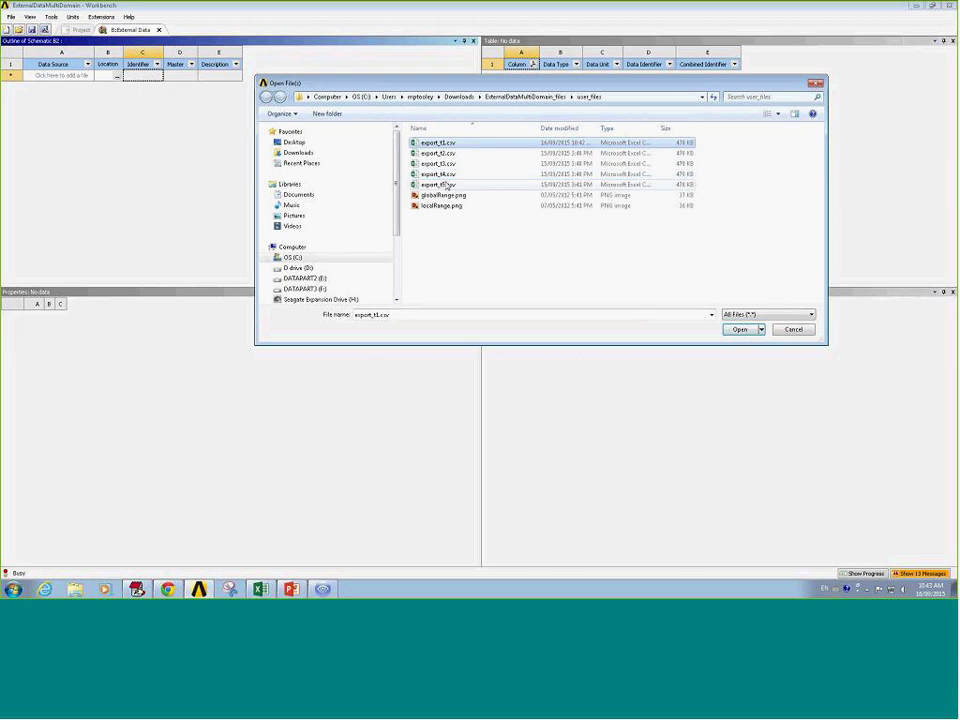
shift+click(447, 186)
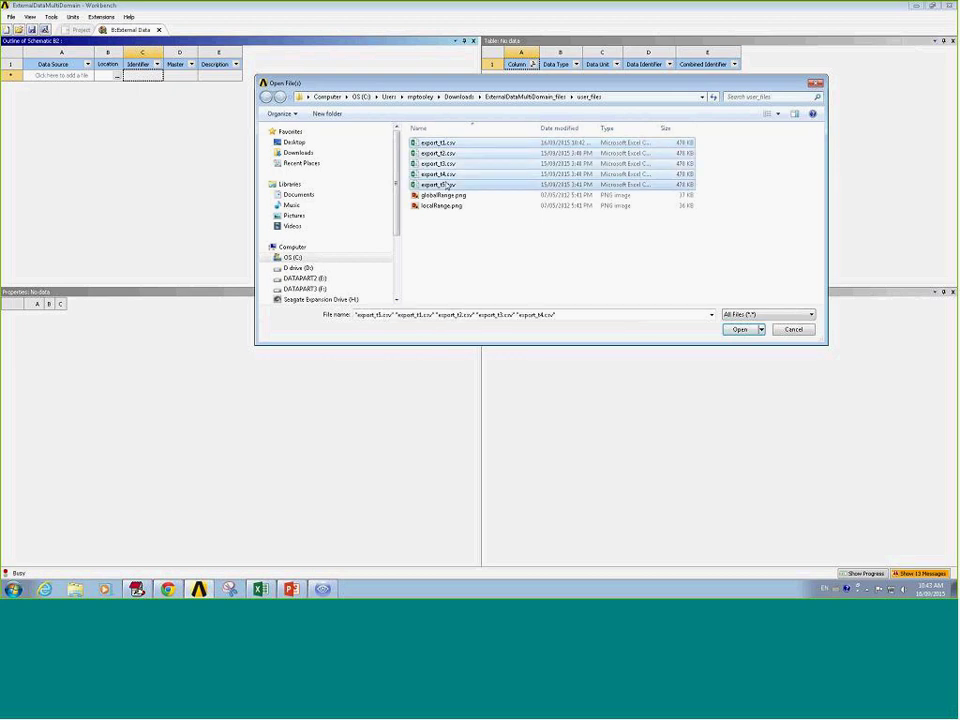
click(740, 330)
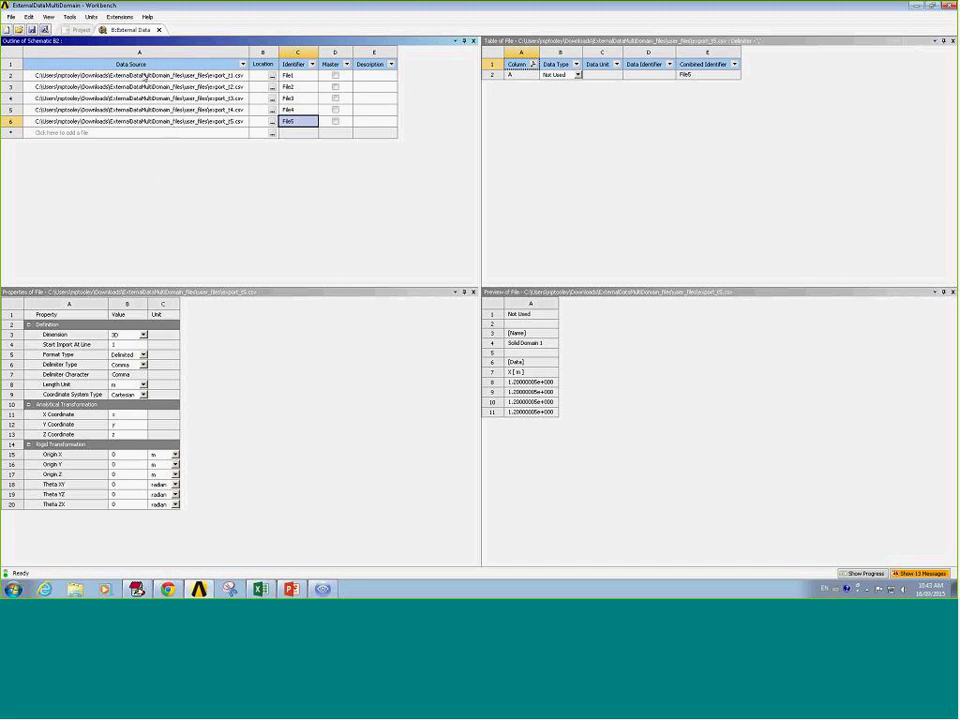
Step: Inspect export_t1.csv in the text editor to find the line where the coordinate and temperature values begin
double_click(146, 77)
click(205, 151)
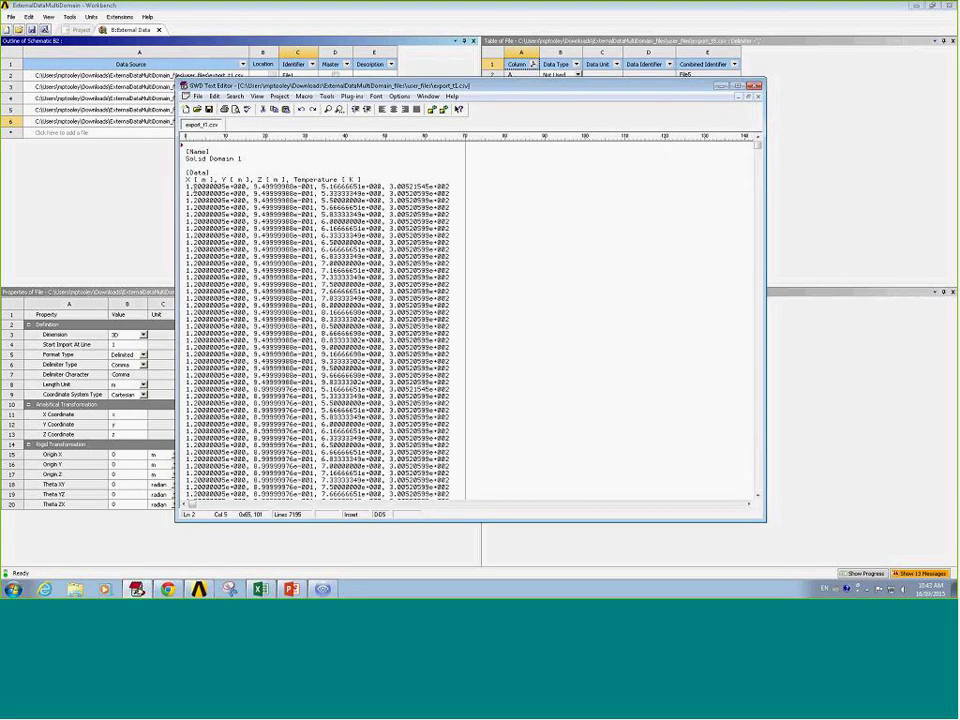
drag(187, 186, 215, 187)
click(538, 66)
Step: Set Start Import At Line to 7 for all five export files together
click(193, 76)
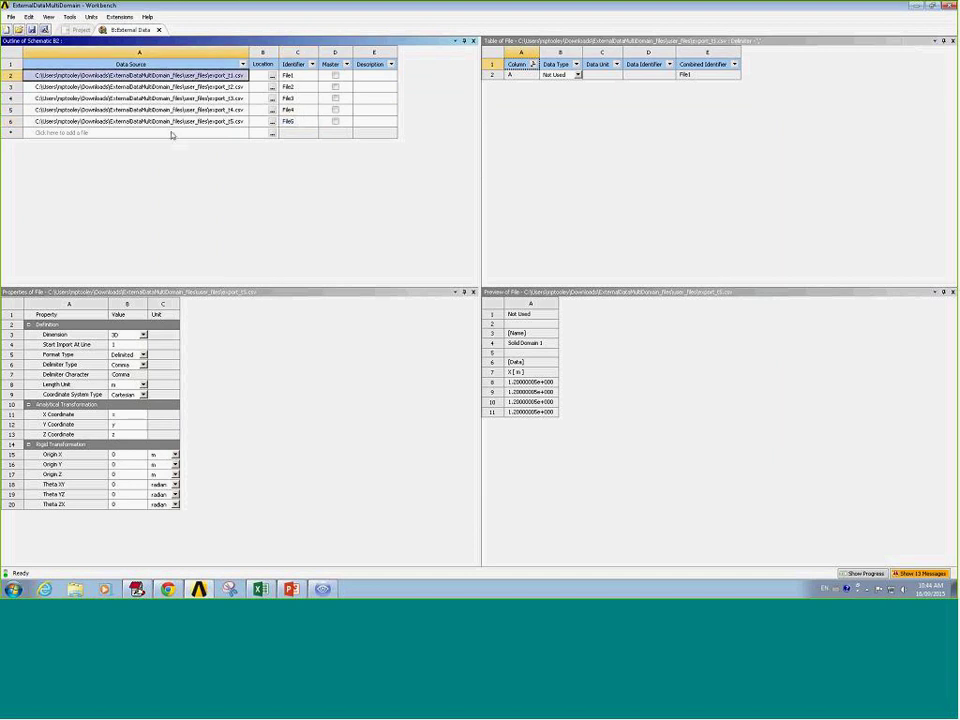
shift+click(165, 121)
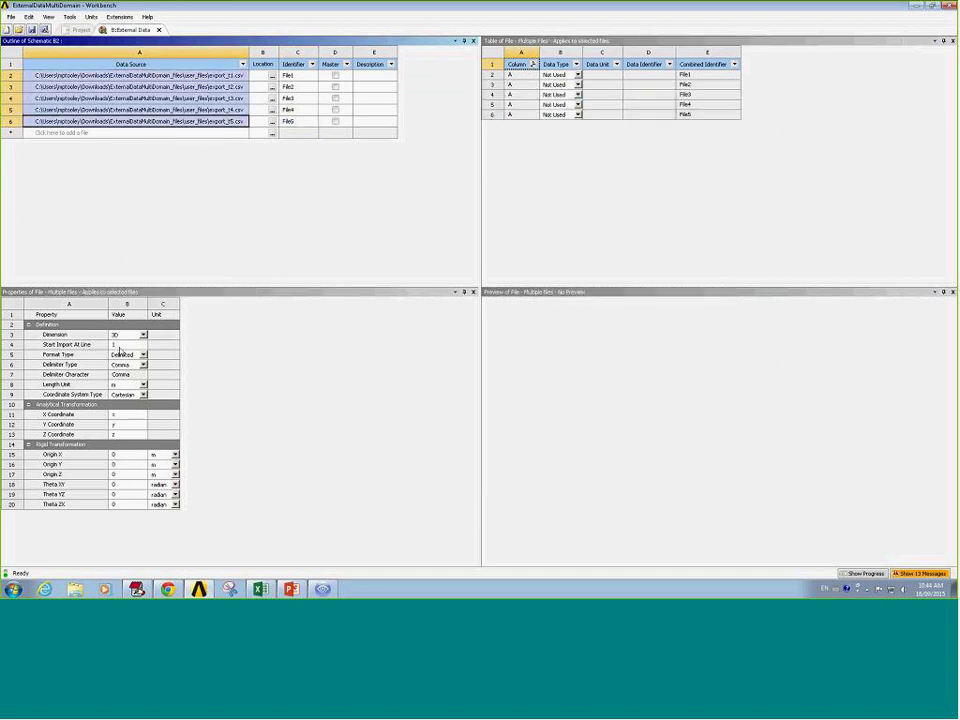
click(127, 344)
text(7)
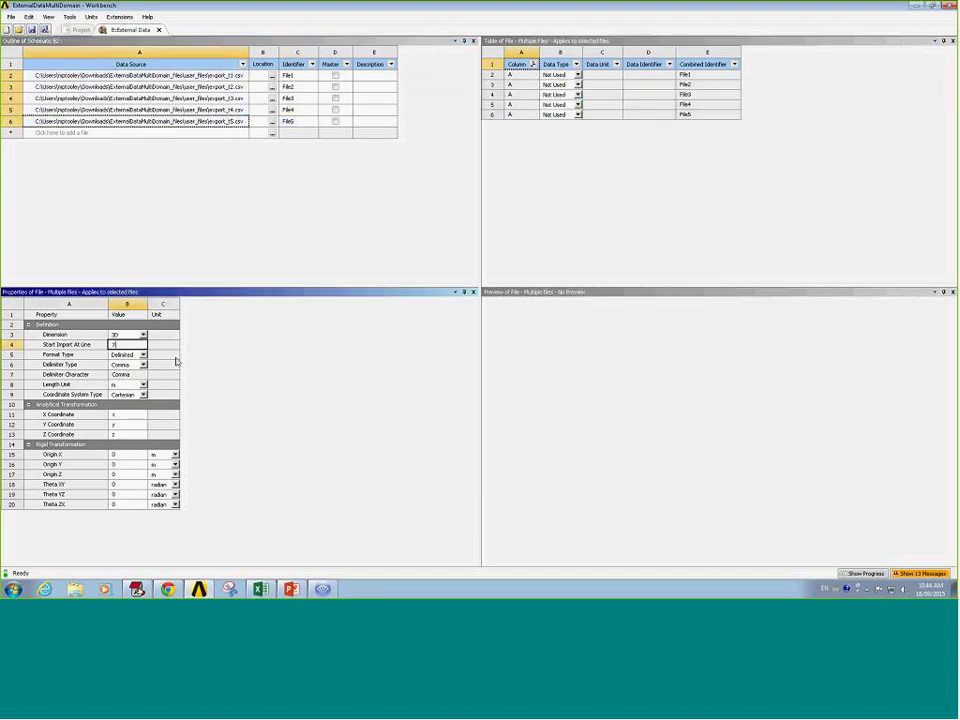
key(Return)
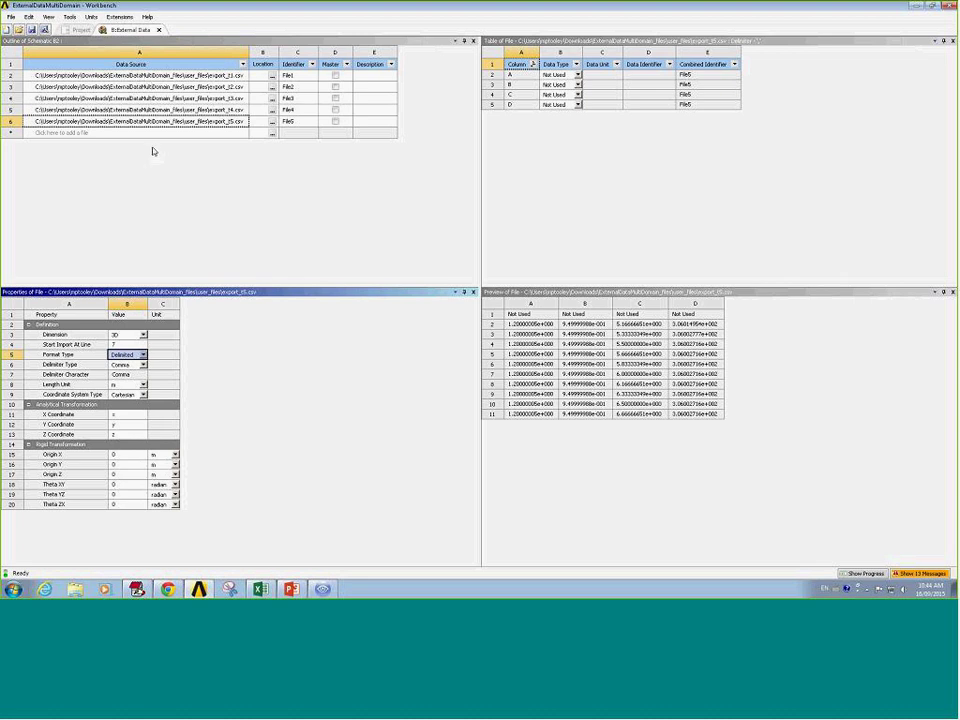
Step: Select all five export files and sort their combined data table by Column in ascending order
click(100, 76)
shift+click(90, 122)
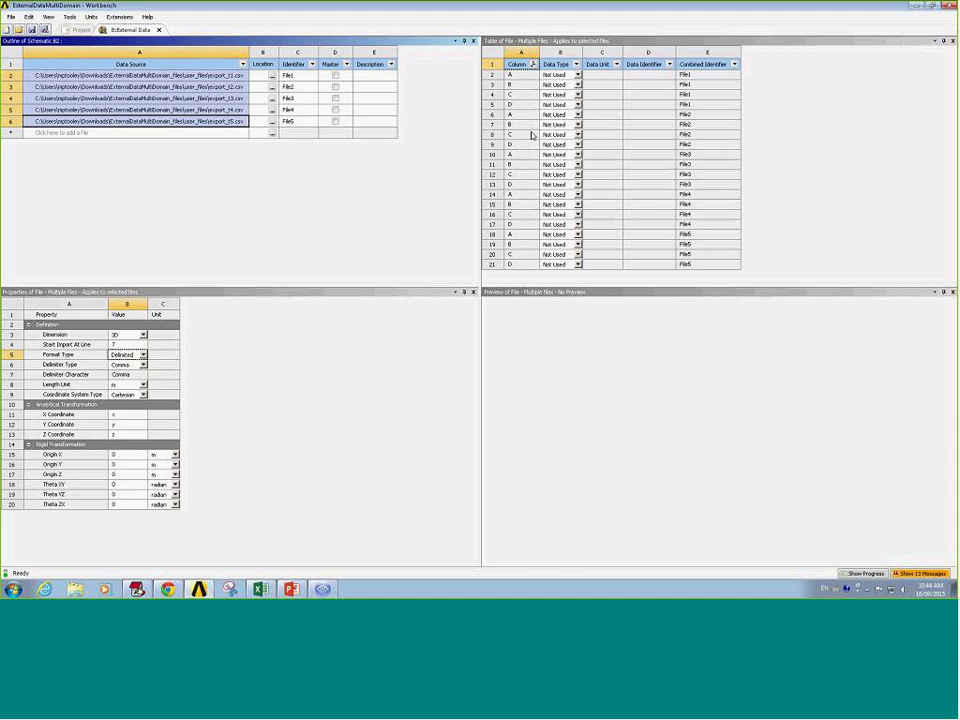
click(533, 64)
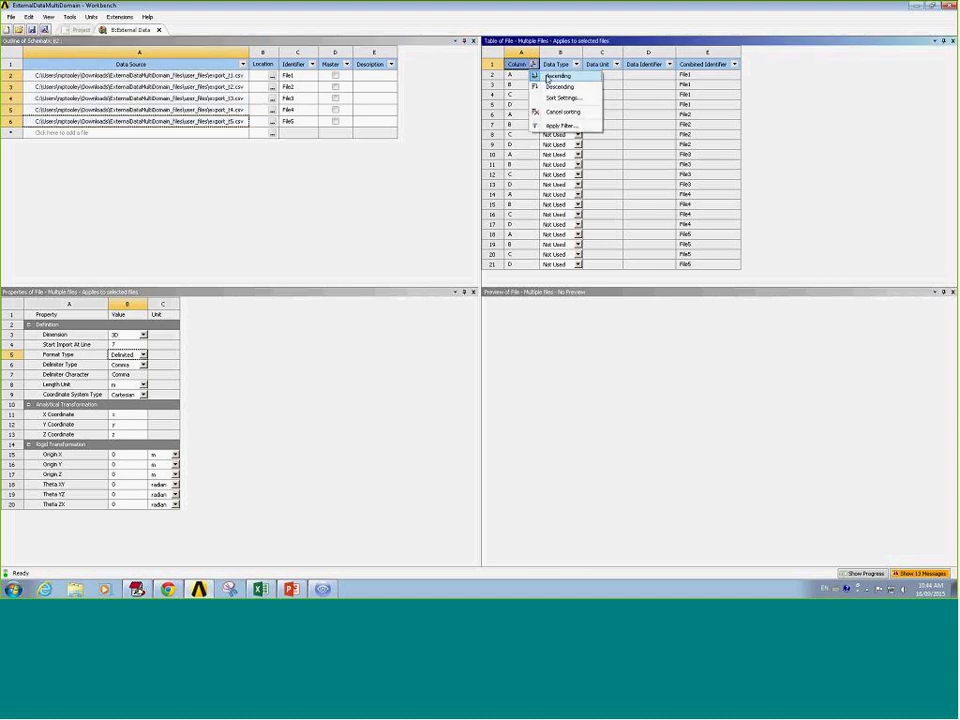
click(552, 75)
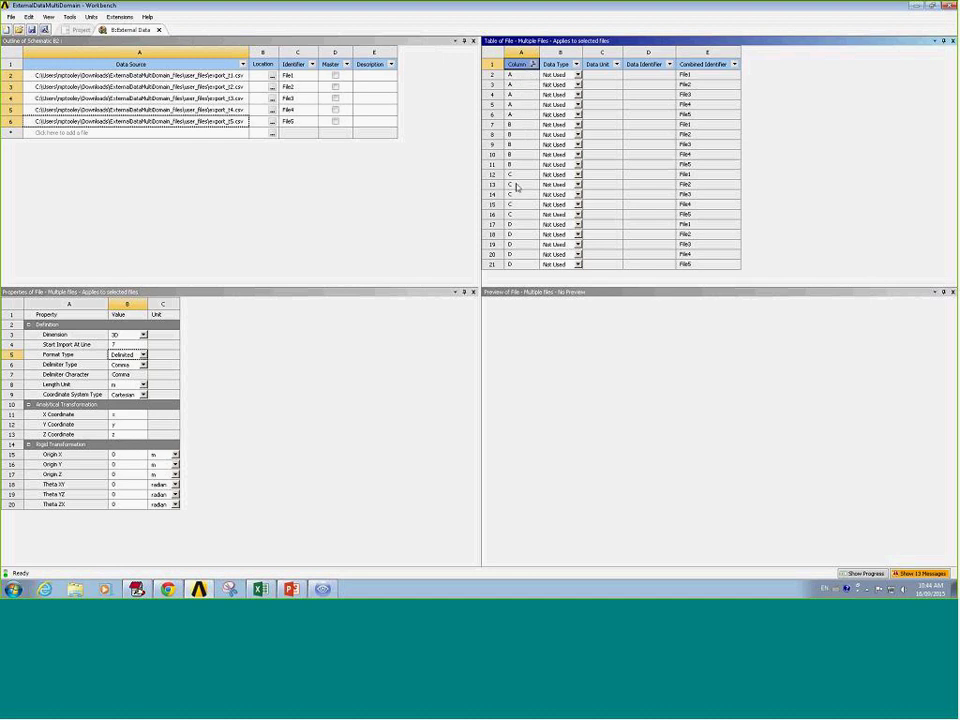
Step: Set the data type of column A to X Coordinate for File1 through File5
click(493, 75)
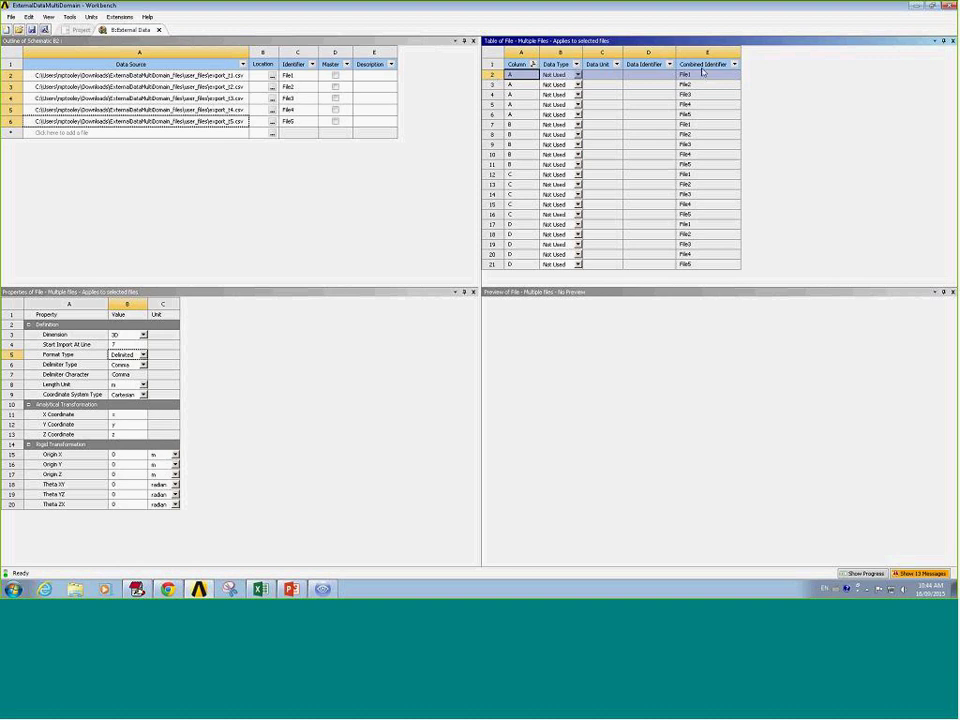
click(520, 85)
click(494, 75)
shift+click(491, 116)
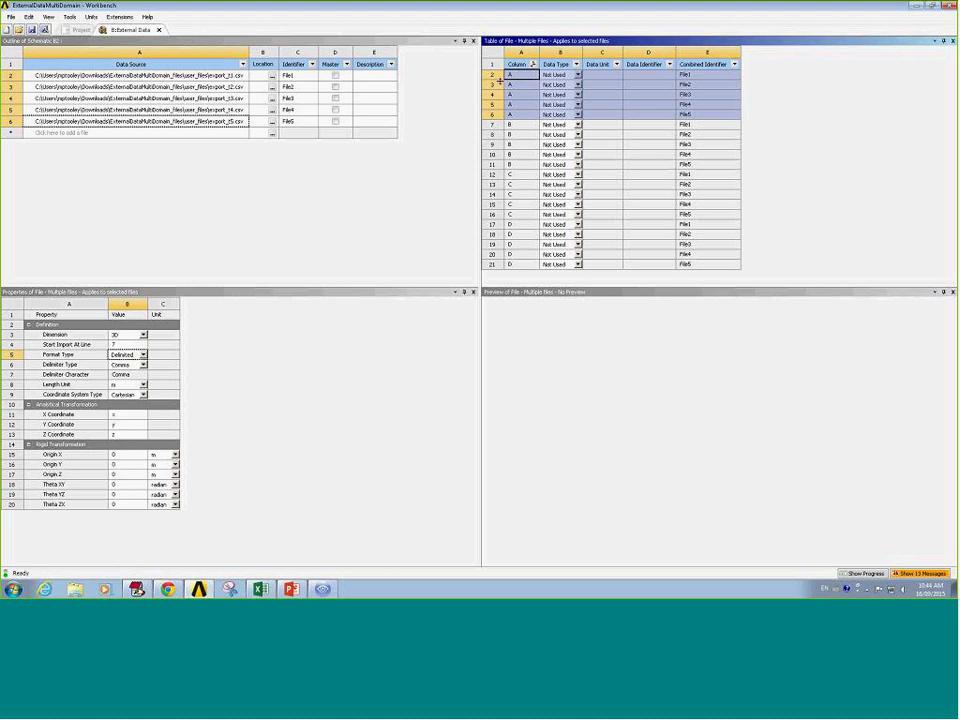
right_click(498, 88)
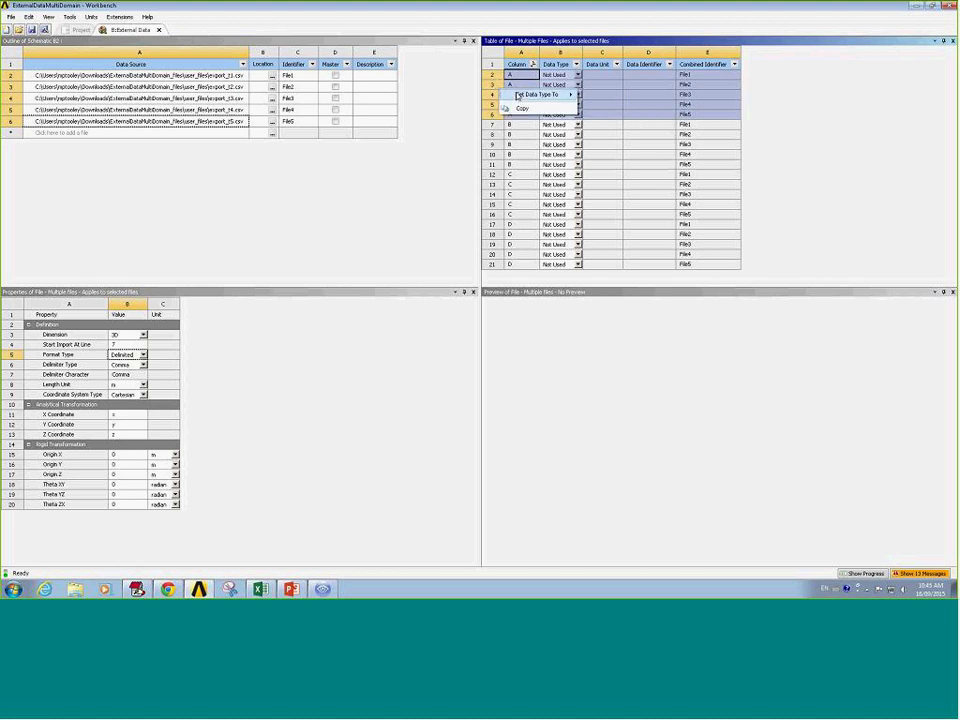
mouse_move(540, 94)
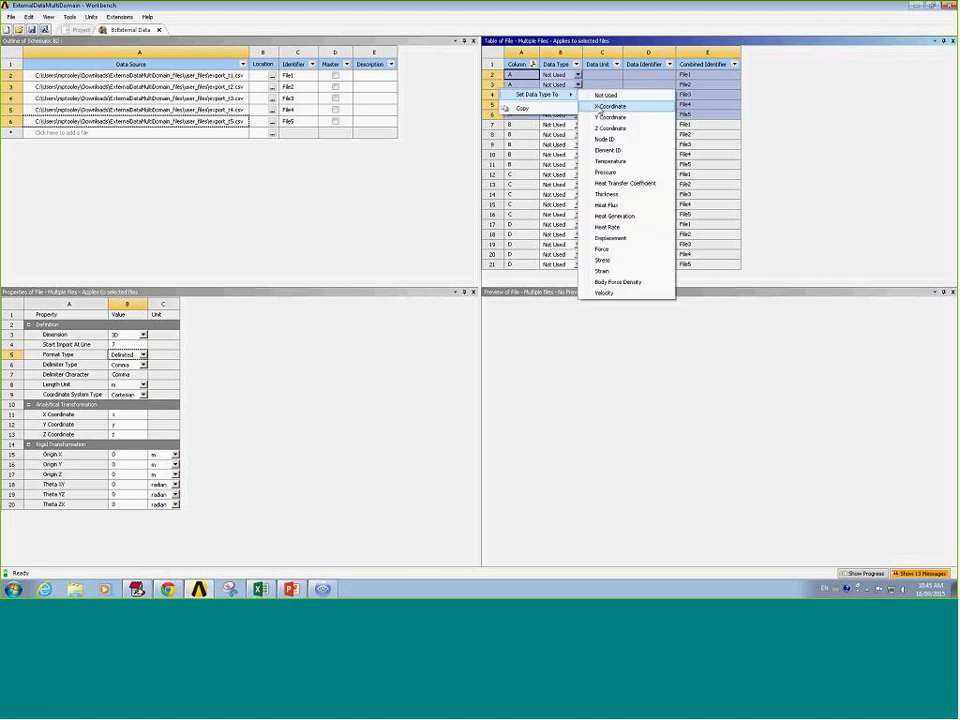
click(600, 106)
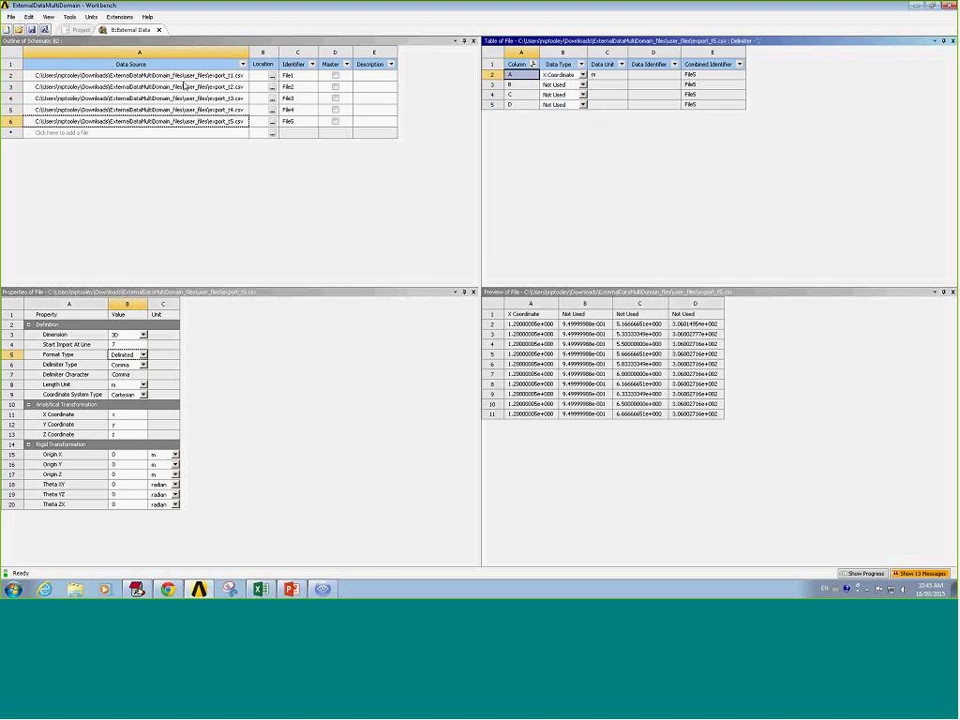
Step: Set the data type of column B to Y Coordinate for all five export files, sorting their combined table by Column in ascending order
drag(128, 77, 175, 127)
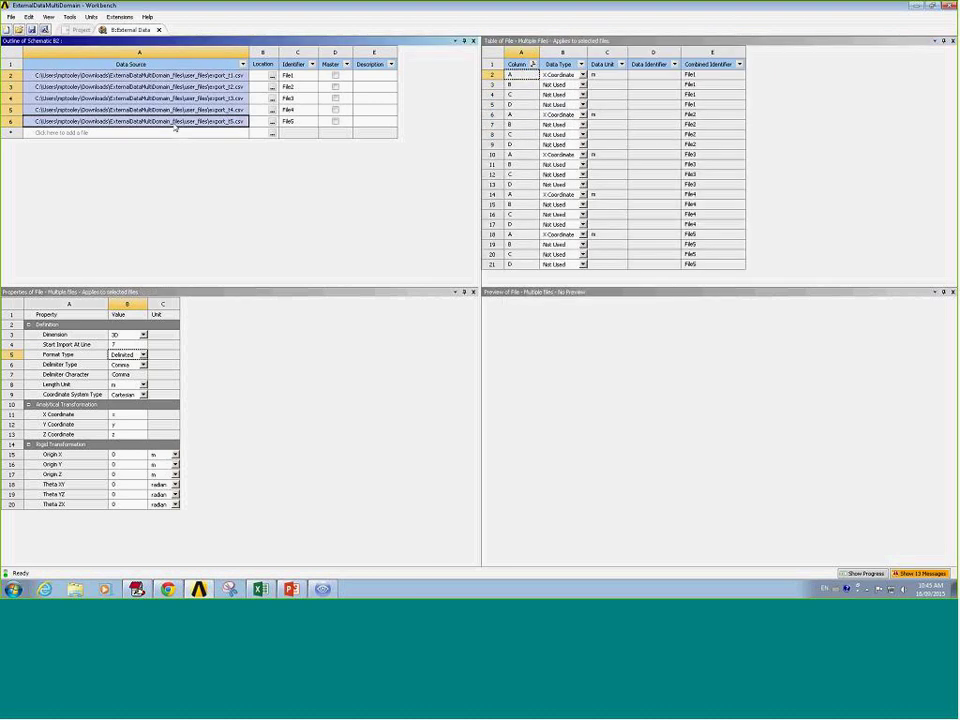
click(533, 64)
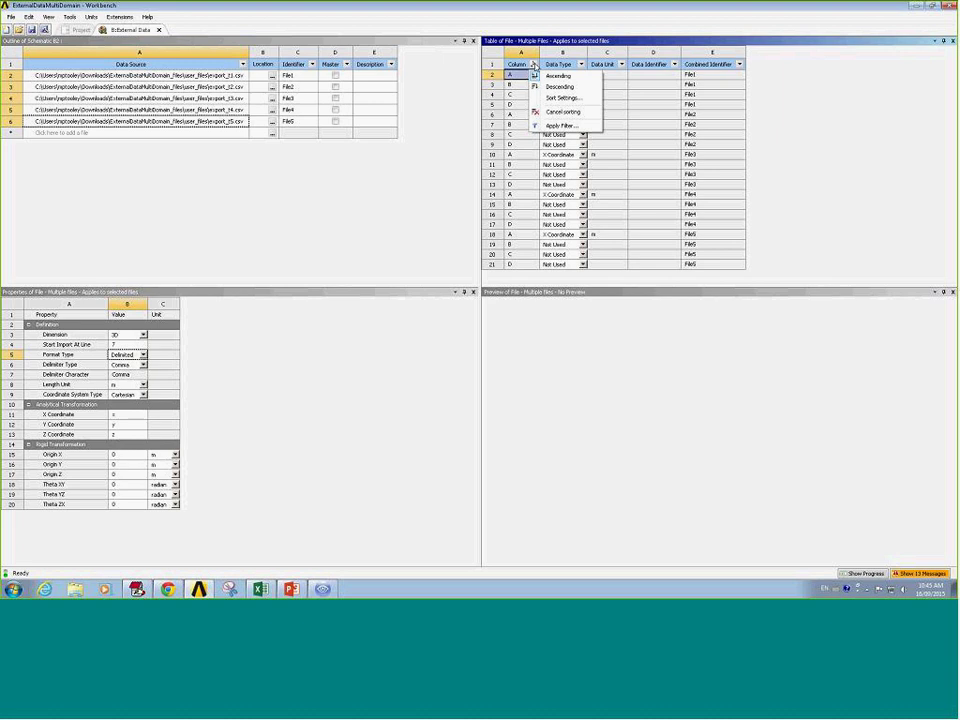
click(557, 76)
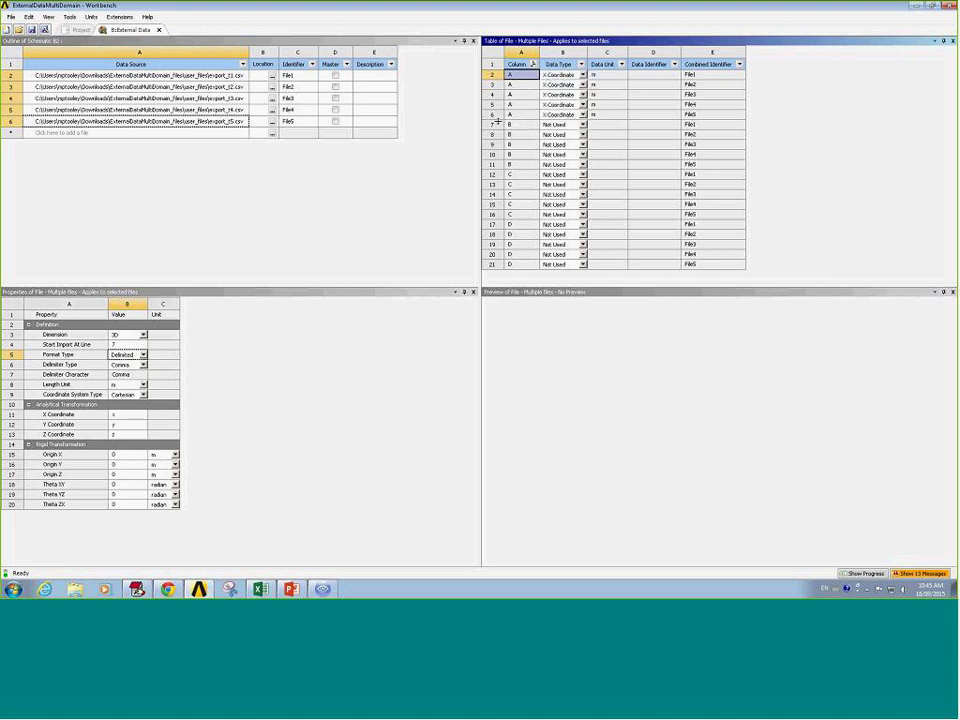
drag(497, 124, 494, 171)
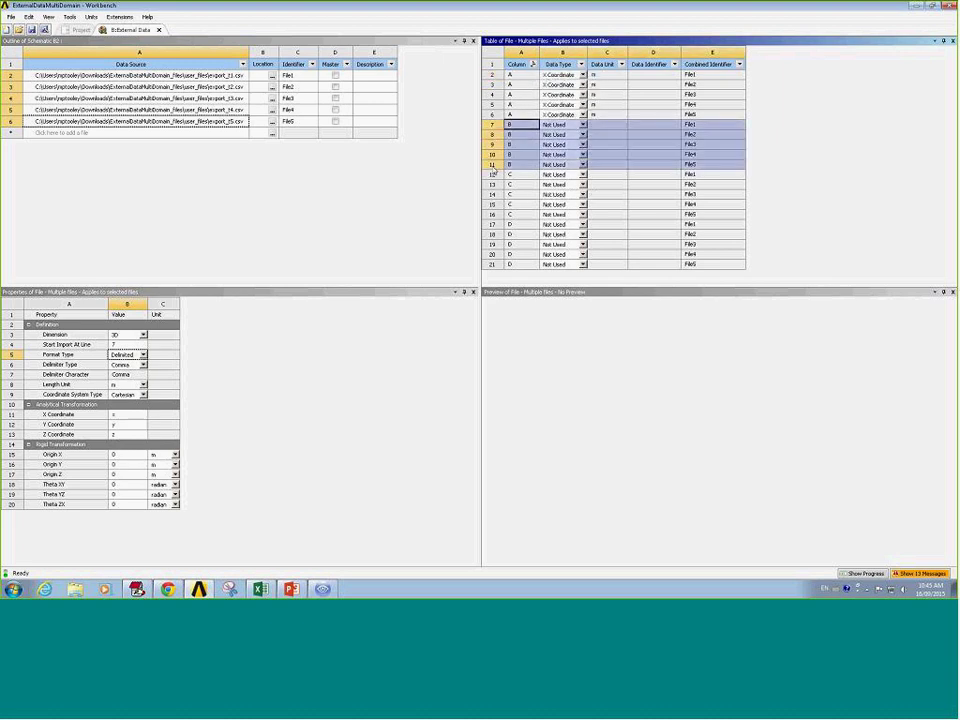
right_click(499, 146)
mouse_move(540, 148)
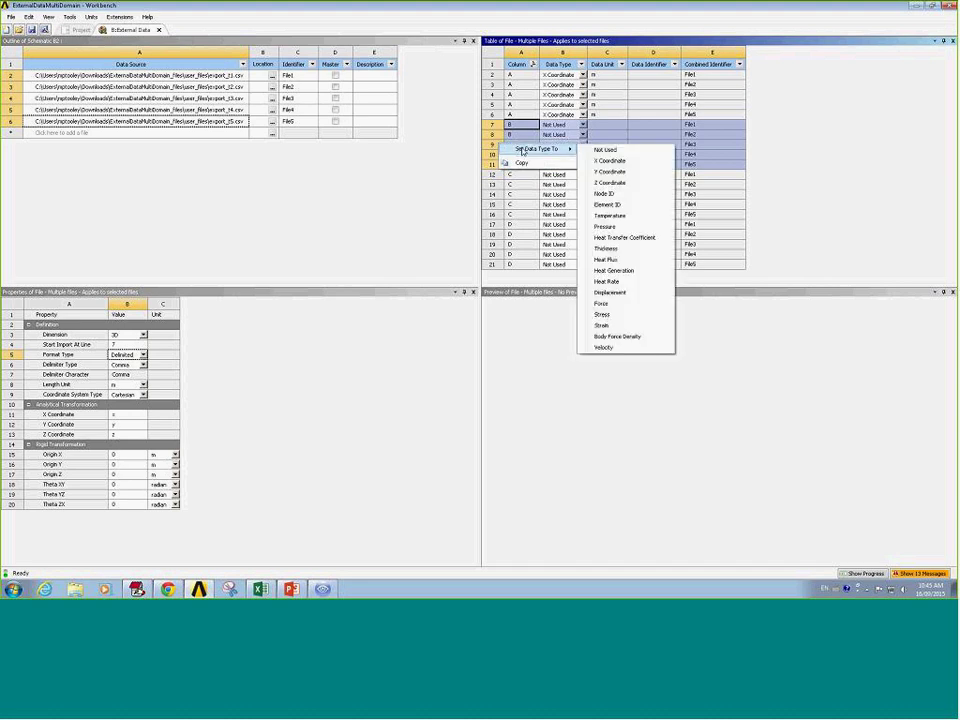
click(603, 172)
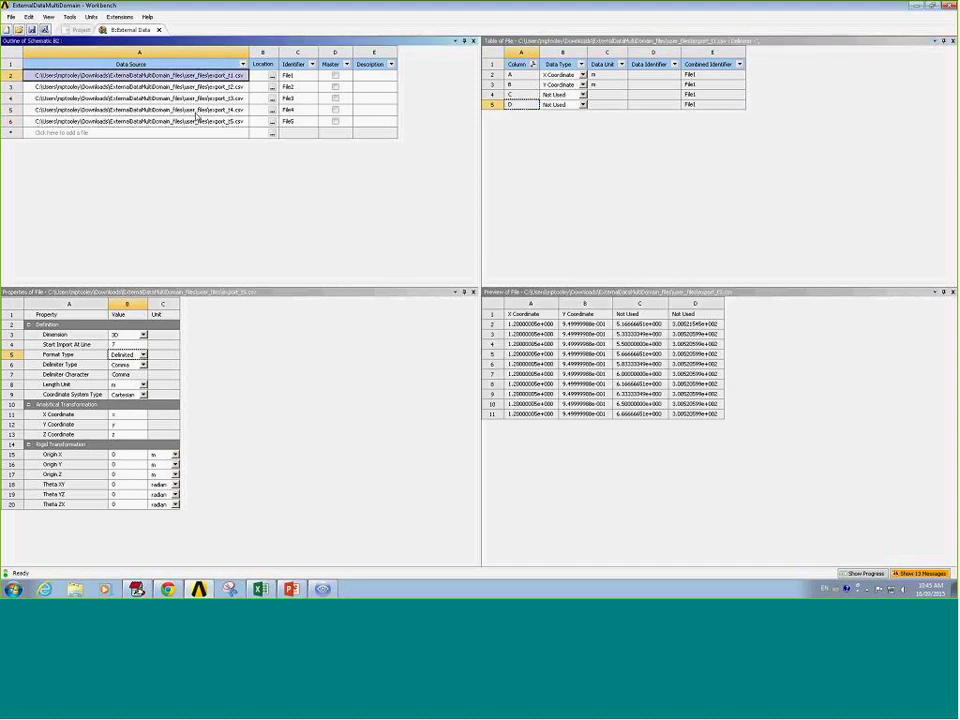
Step: Set the data type of column C to Z Coordinate for File1 through File5 in the combined table sorted by Column
shift+click(147, 78)
click(533, 64)
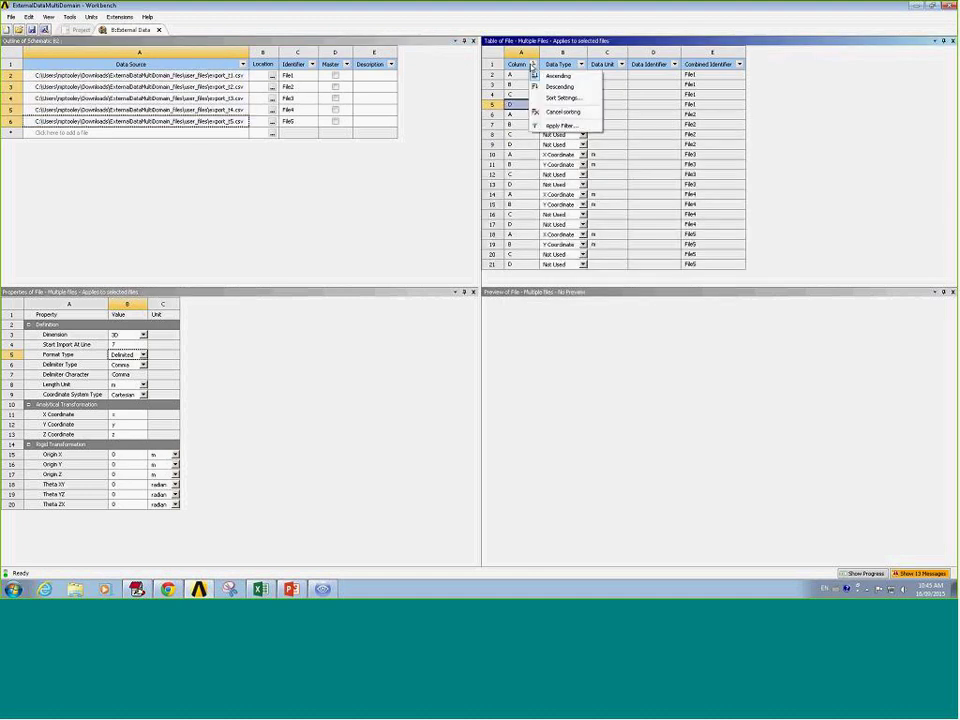
click(552, 76)
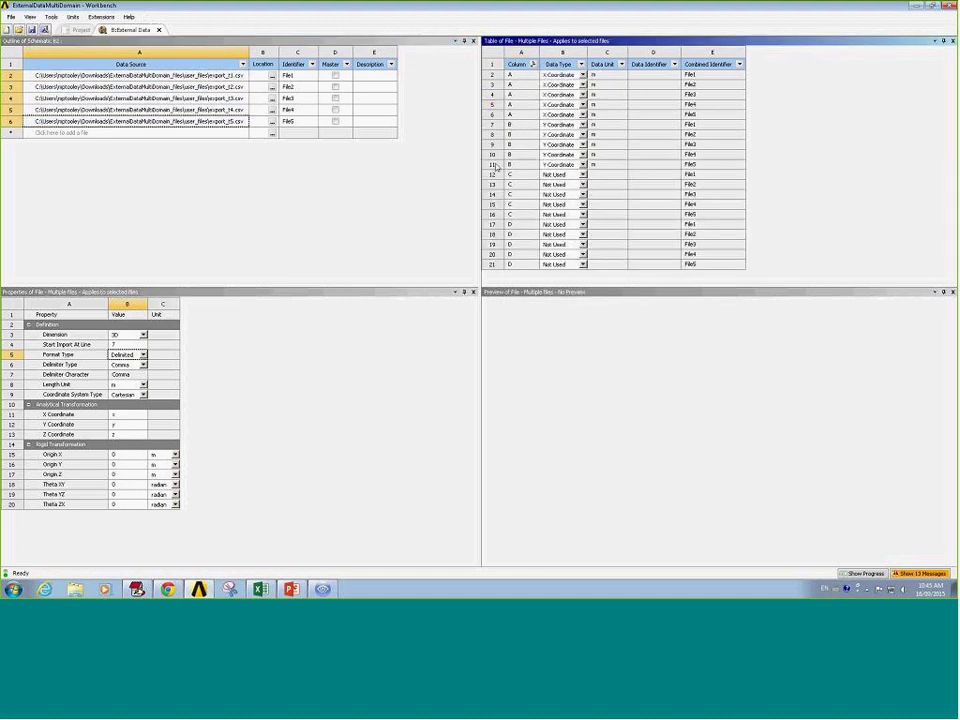
shift+click(510, 214)
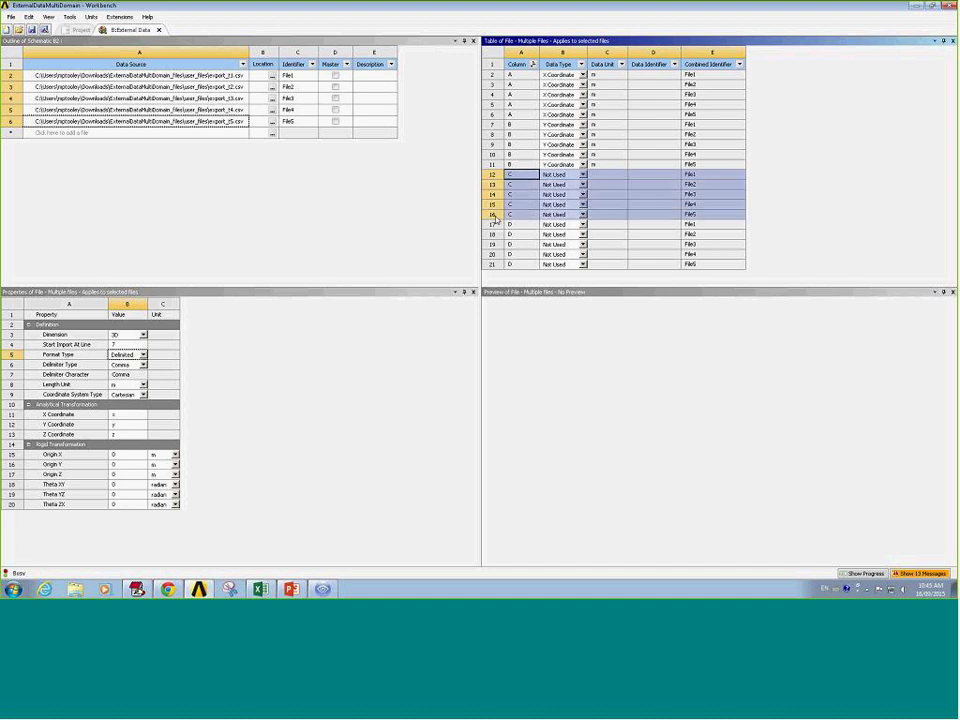
right_click(508, 215)
mouse_move(519, 222)
click(603, 220)
click(454, 201)
Step: Set the data type of column D to Temperature for File1 through File5 in the combined table sorted by Column
click(220, 76)
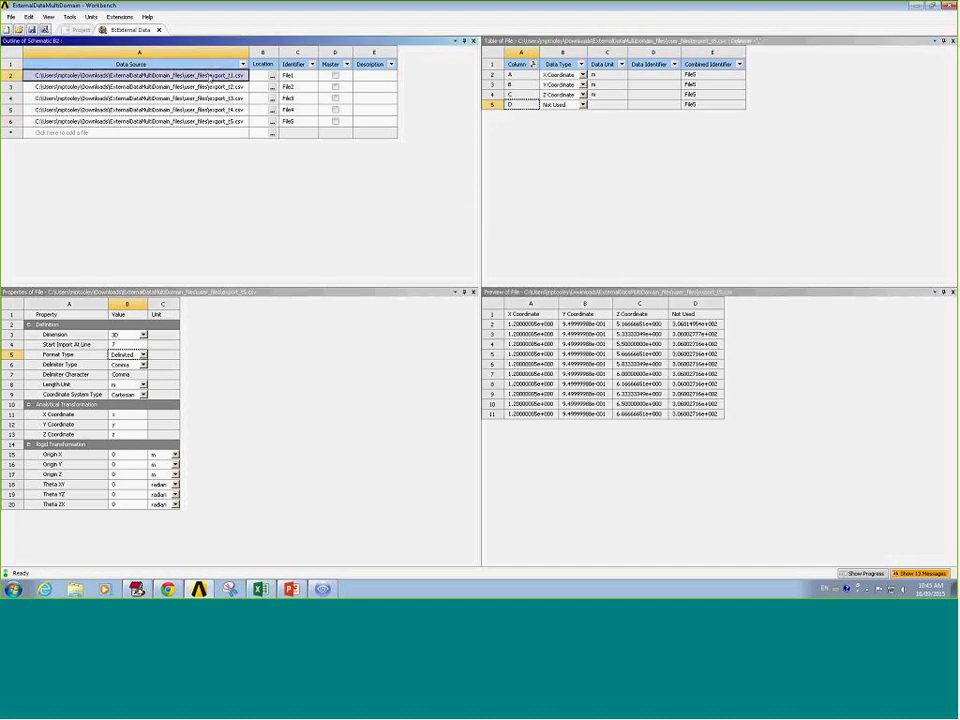
shift+click(205, 121)
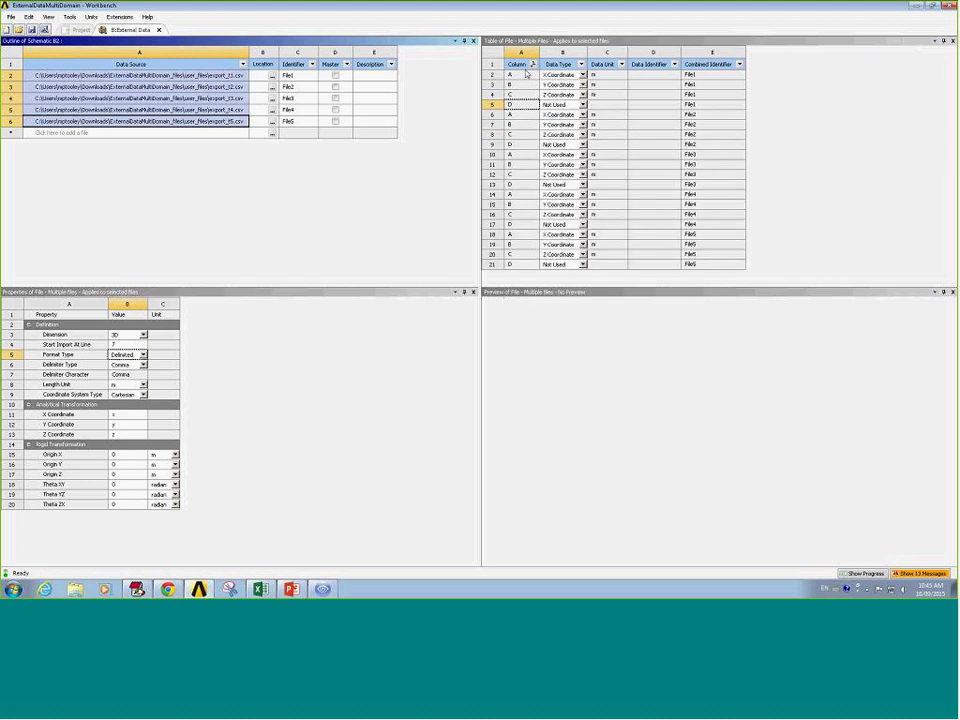
click(532, 64)
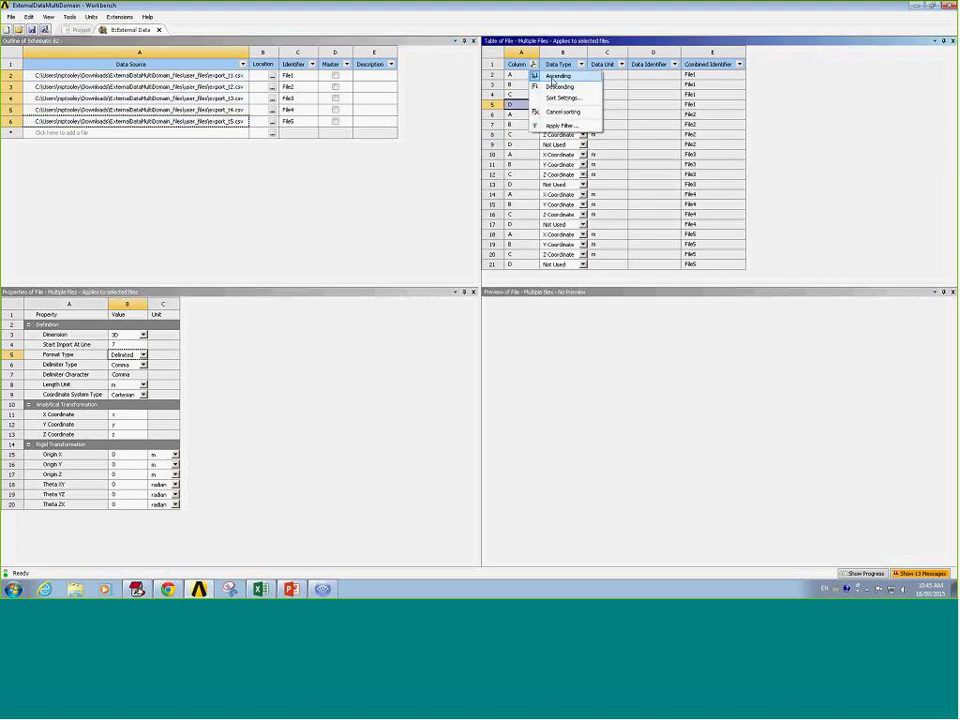
click(554, 77)
click(492, 226)
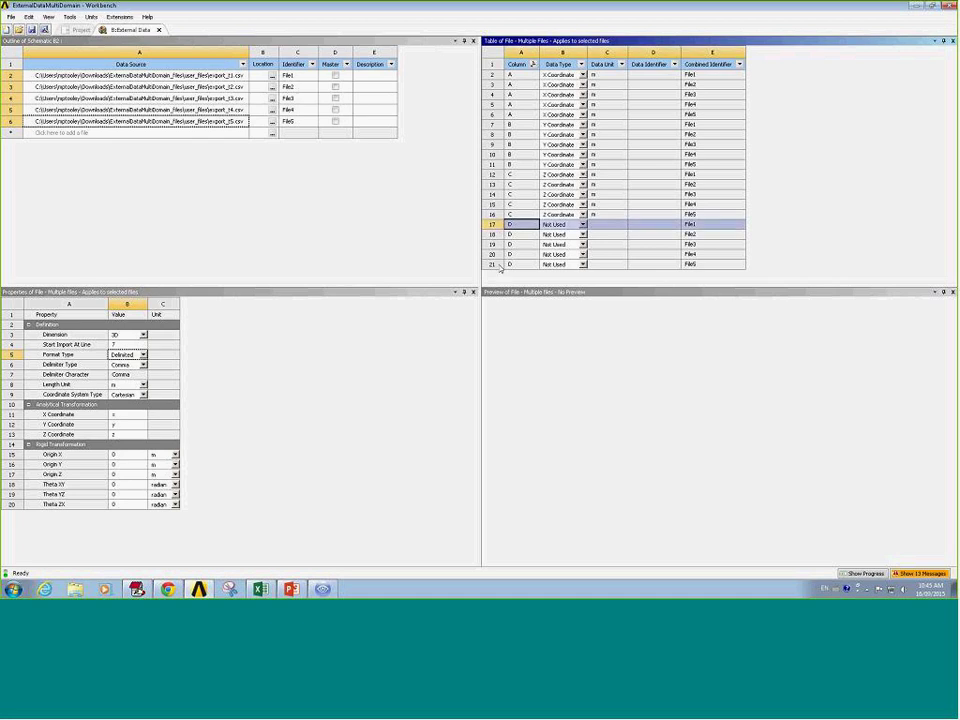
shift+click(495, 265)
right_click(516, 238)
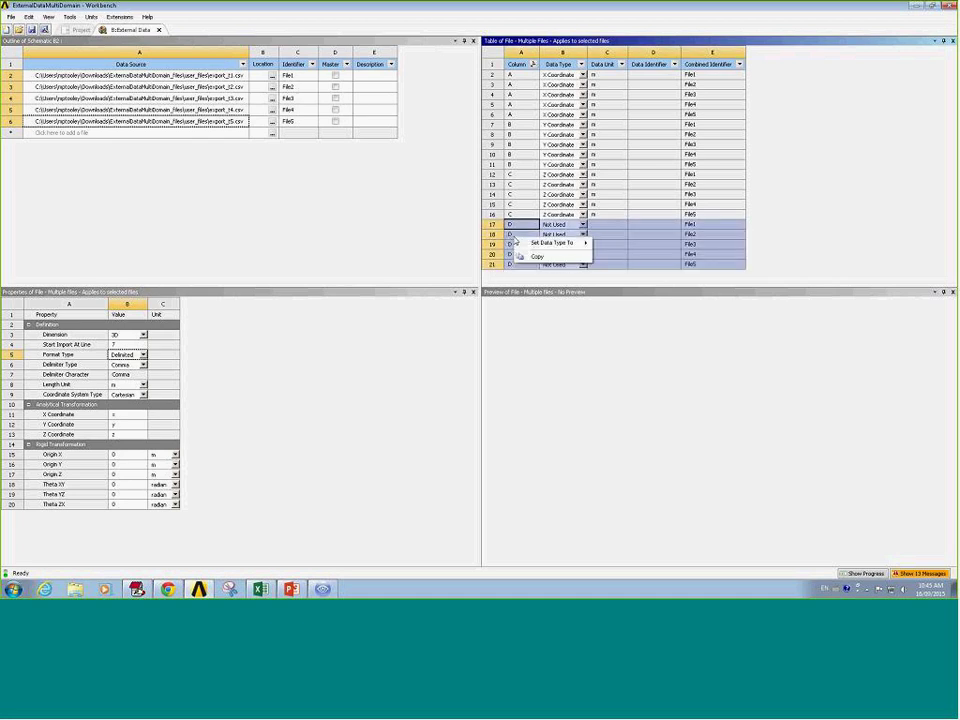
mouse_move(580, 243)
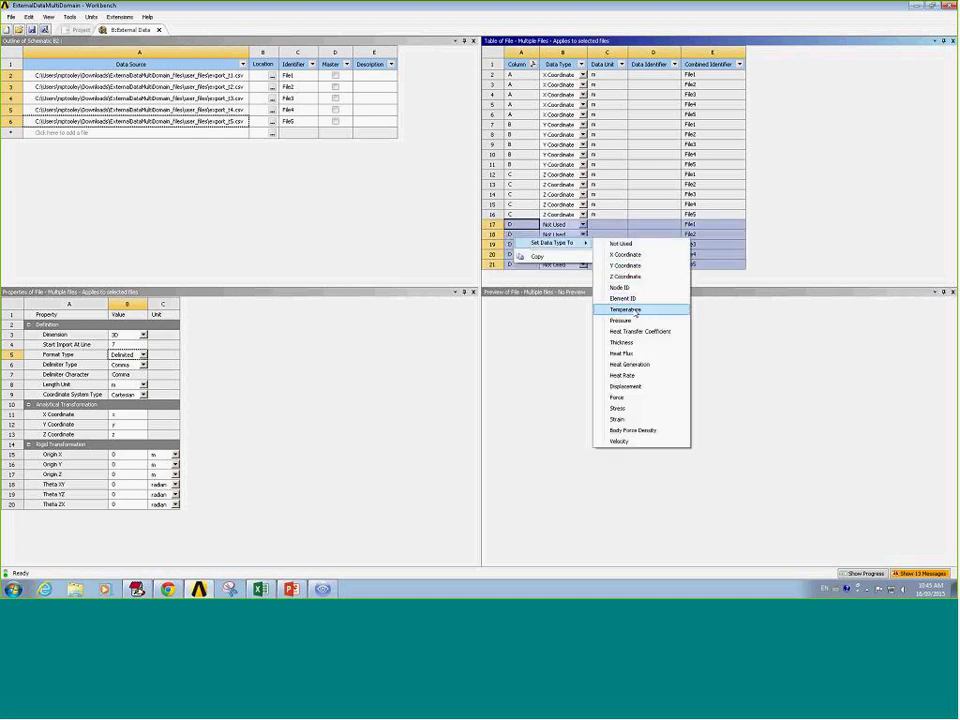
click(634, 311)
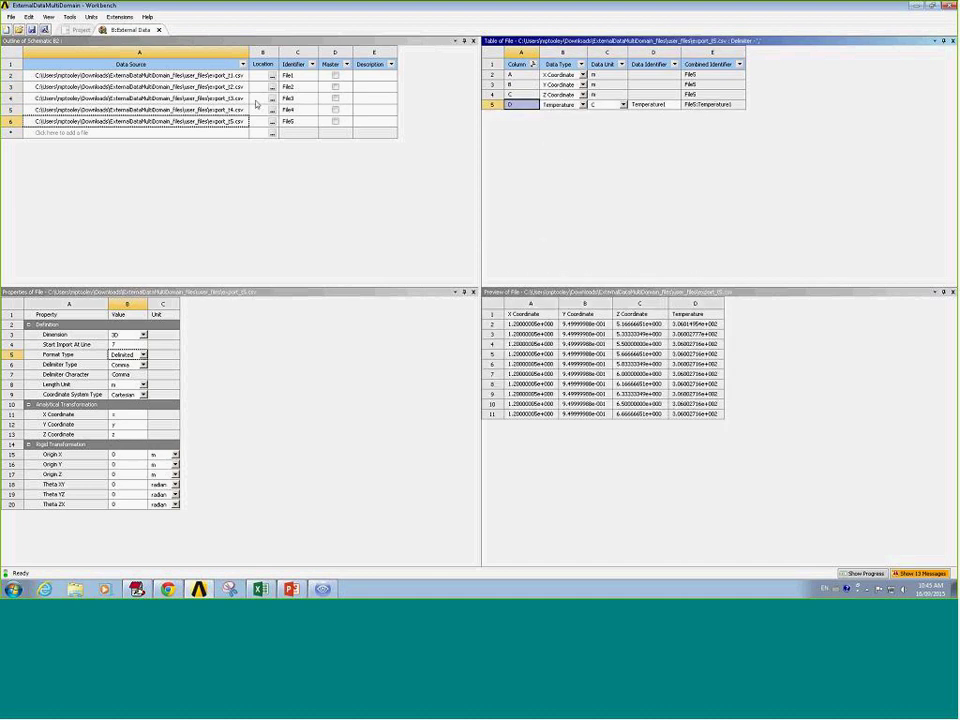
Step: Inspect the header line of export_t1.csv in the text editor to check the unit of the temperature values
click(195, 76)
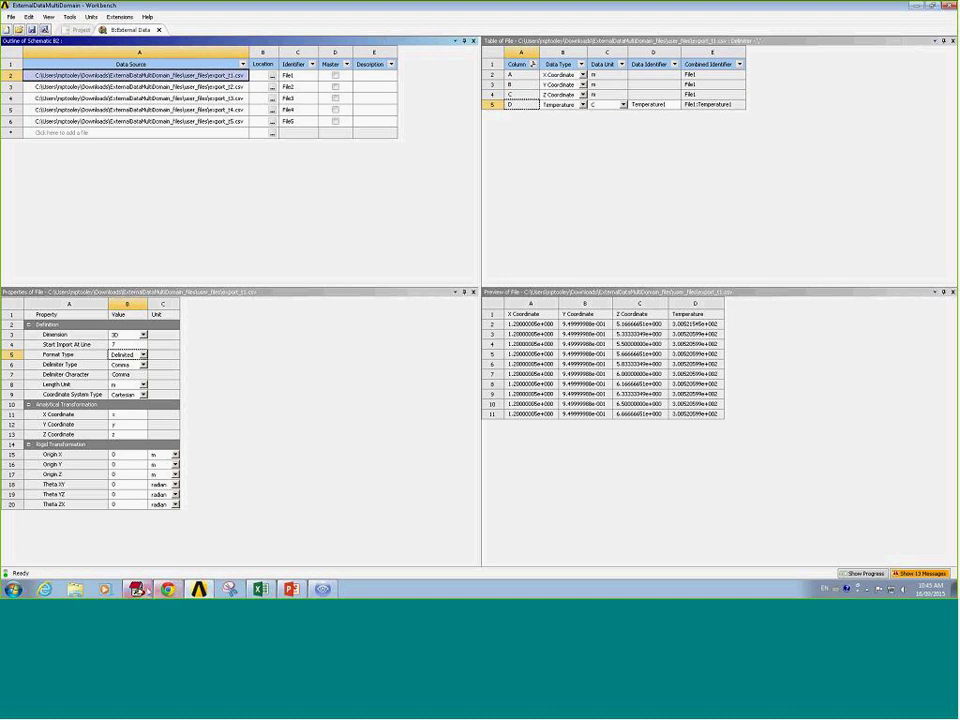
click(214, 187)
drag(190, 180, 274, 180)
click(342, 186)
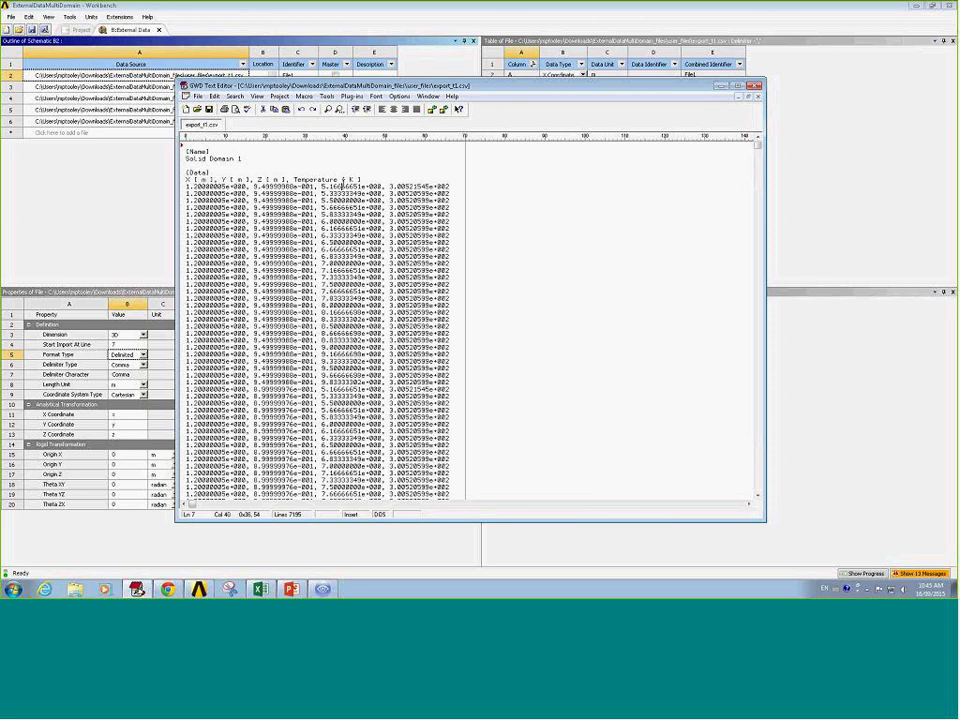
click(351, 180)
click(541, 68)
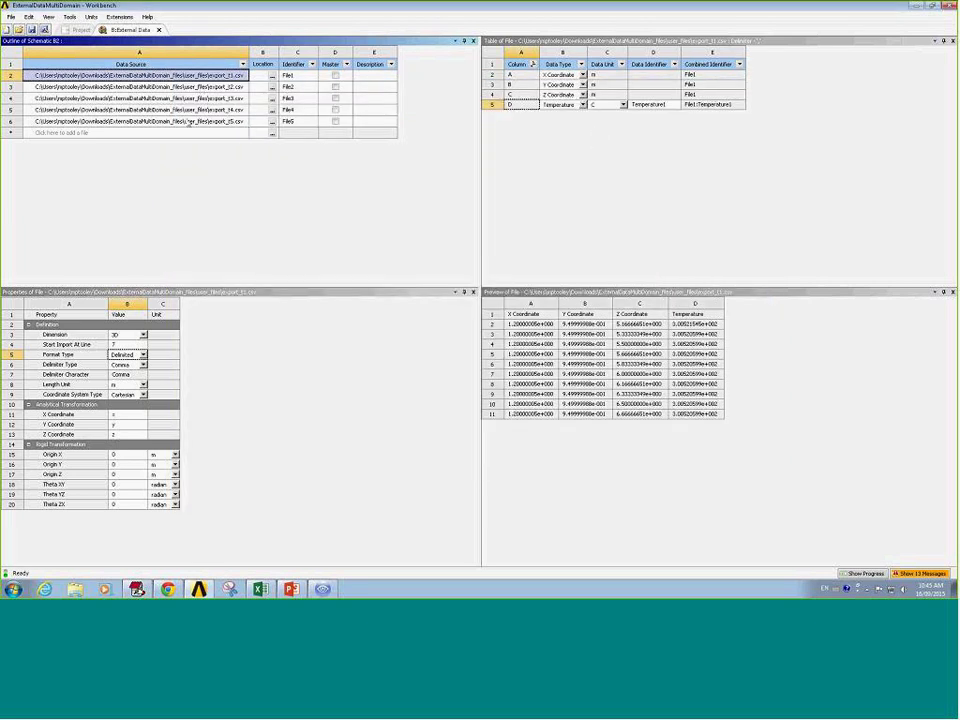
Step: Set the data unit of the Temperature column D to K for all five export files together
click(150, 121)
click(176, 76)
shift+click(176, 123)
click(533, 64)
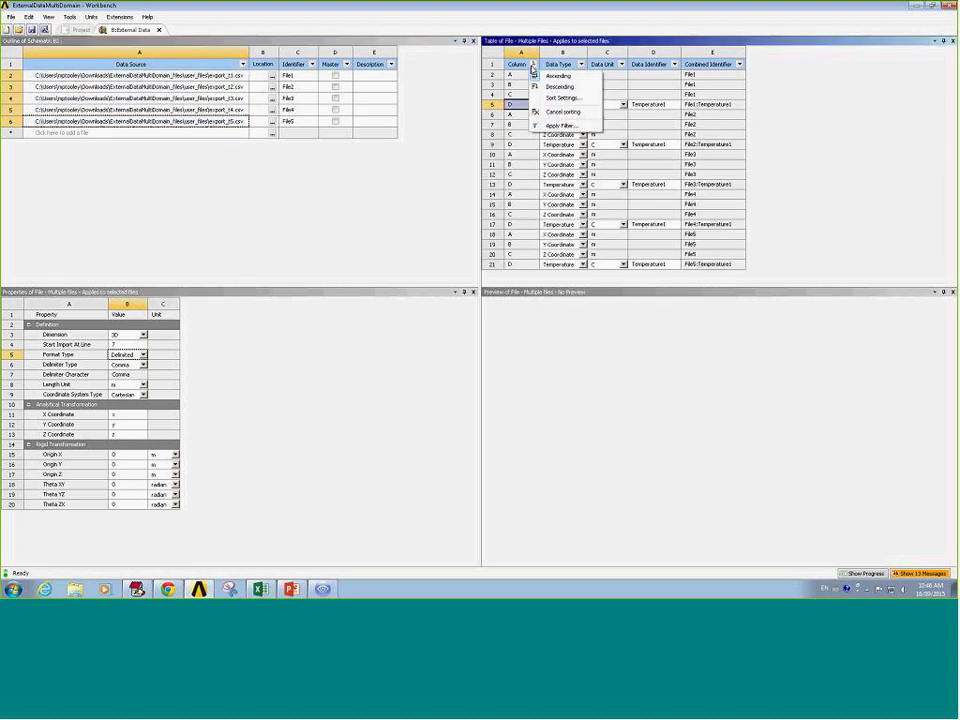
click(556, 76)
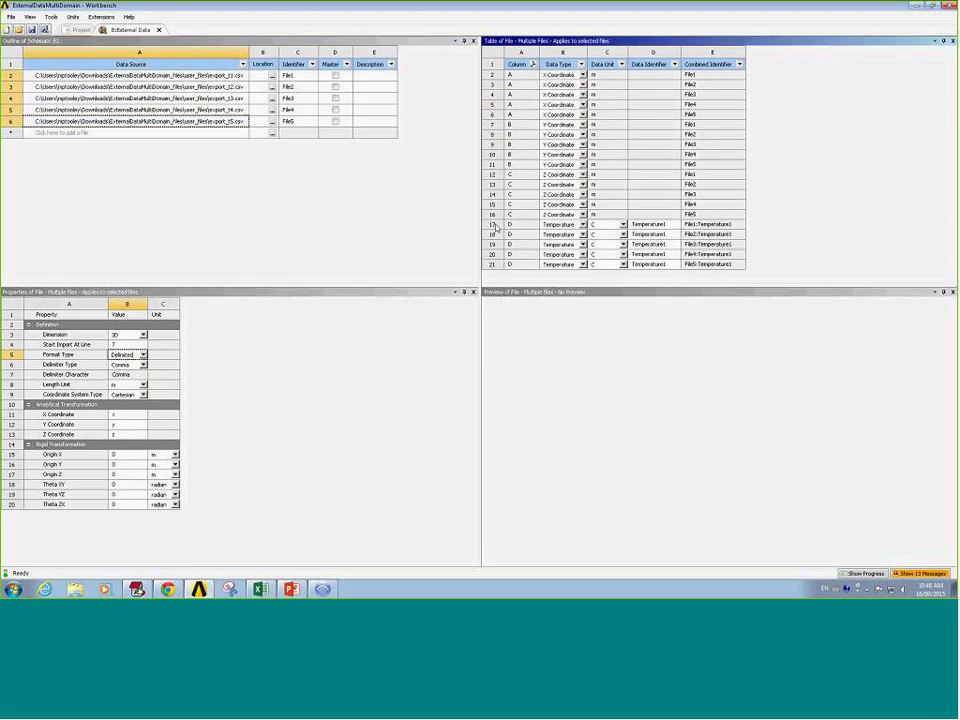
shift+click(501, 266)
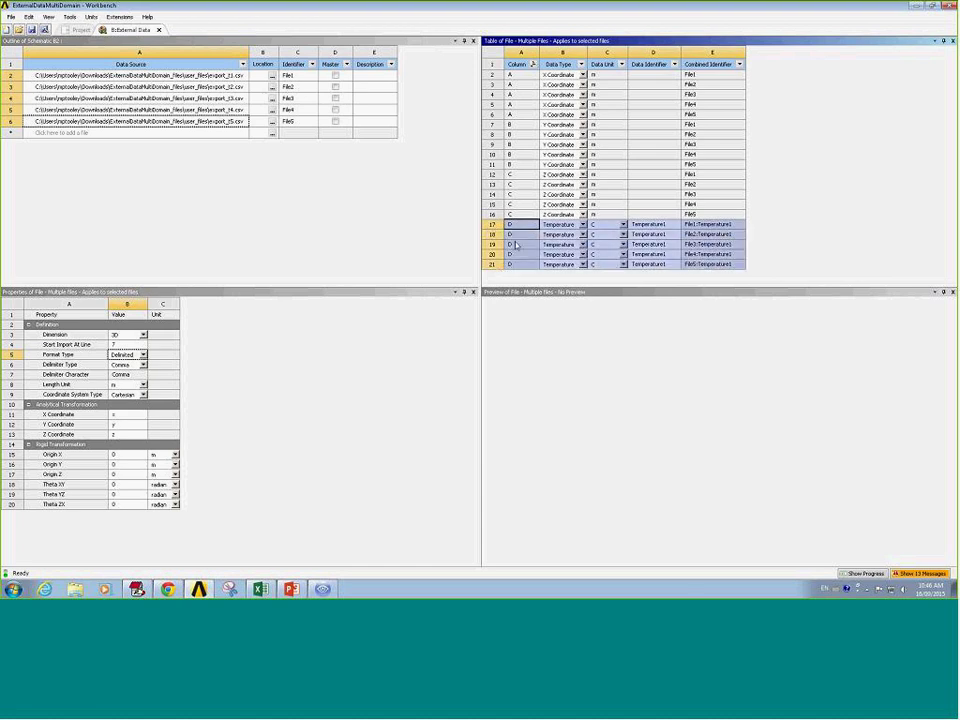
right_click(518, 243)
mouse_move(556, 258)
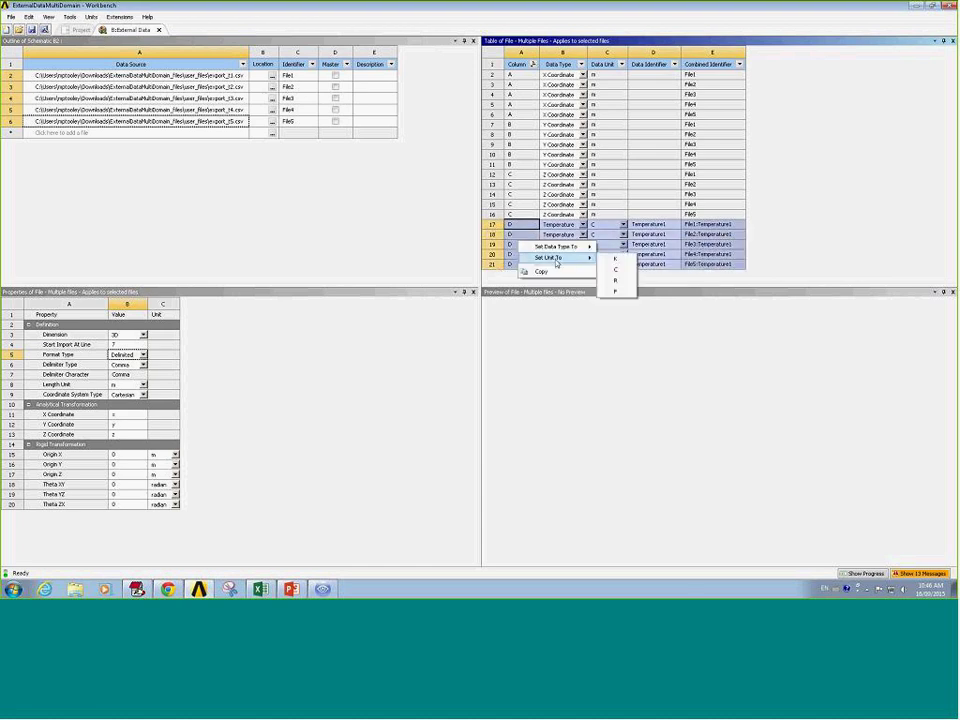
click(616, 260)
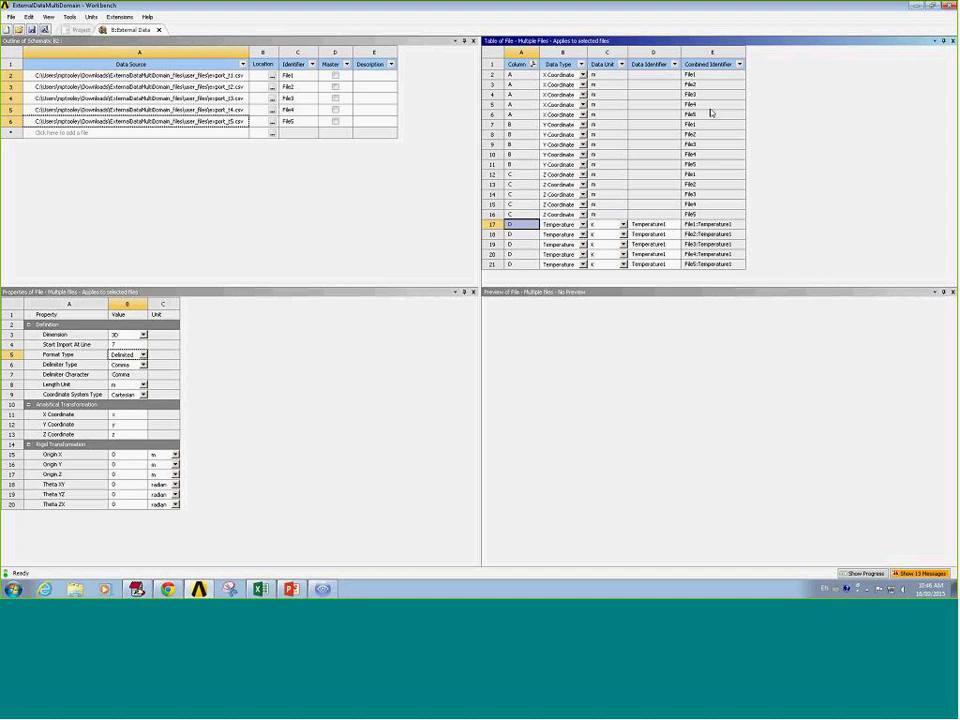
Step: Copy the combined identifiers File1:Temperature1 through File5:Temperature1 from the five temperature rows
click(708, 224)
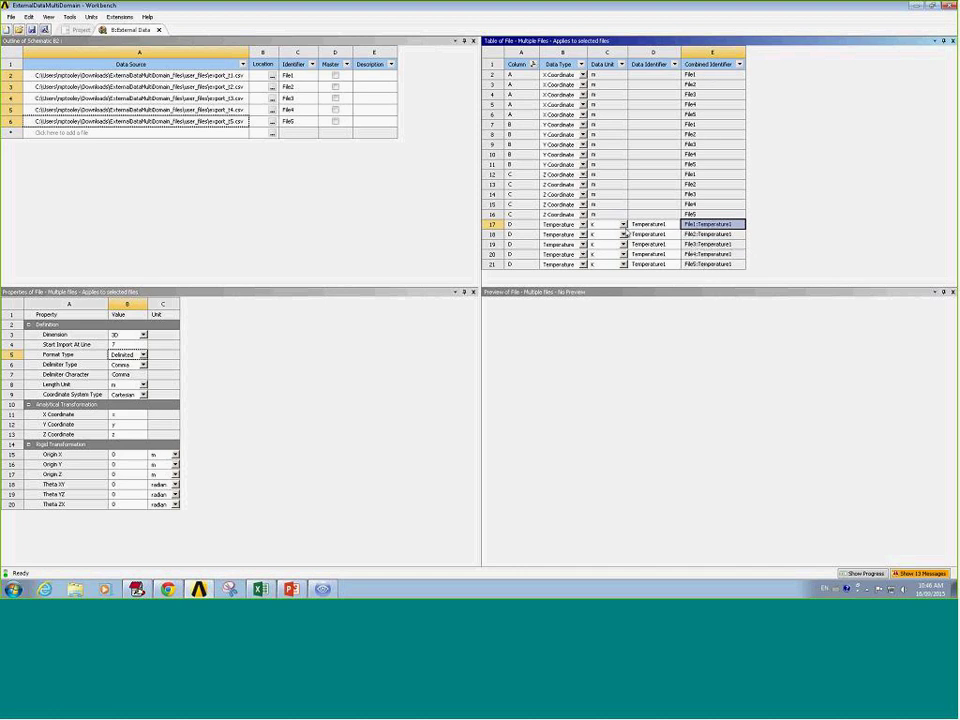
shift+click(705, 265)
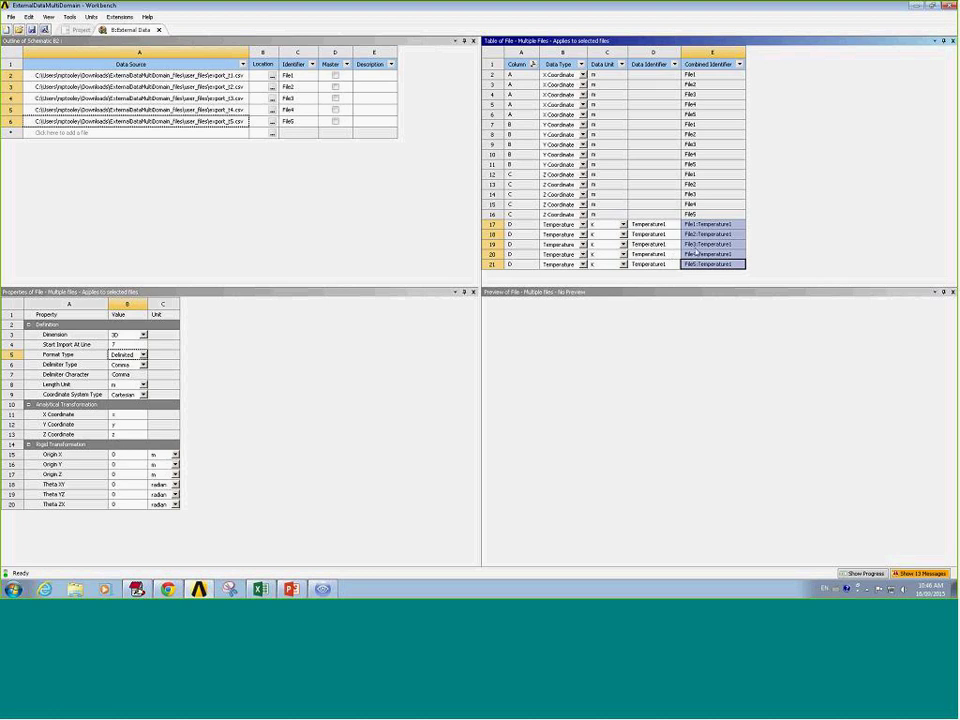
right_click(710, 242)
click(730, 245)
Step: Update the External Data setup in the project schematic and open the Transient Structural setup, reading in the upstream data
click(80, 30)
right_click(312, 104)
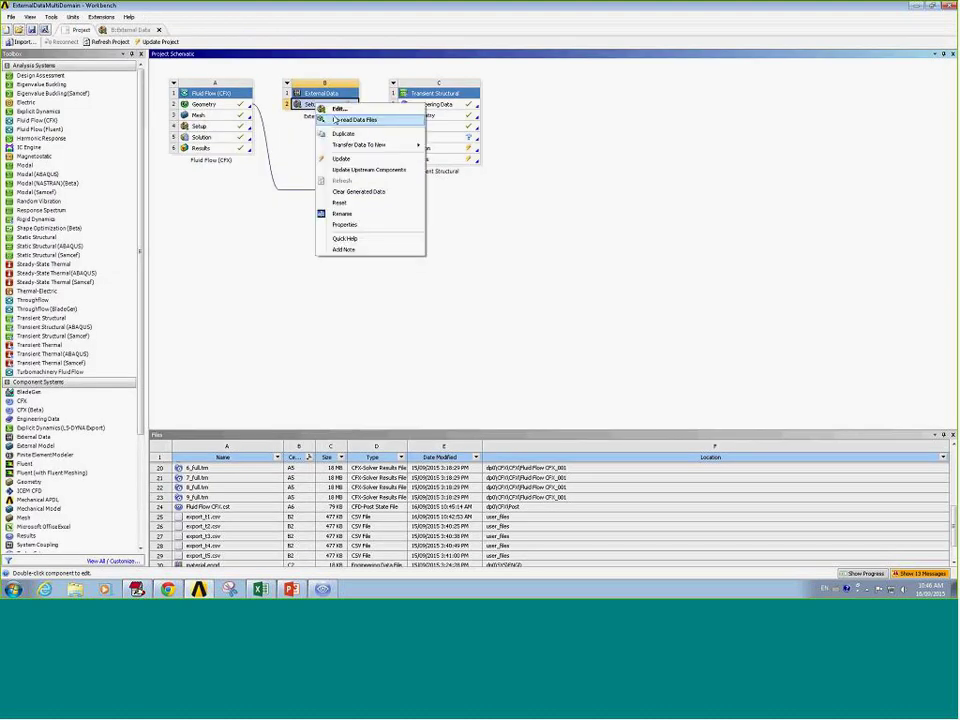
click(357, 160)
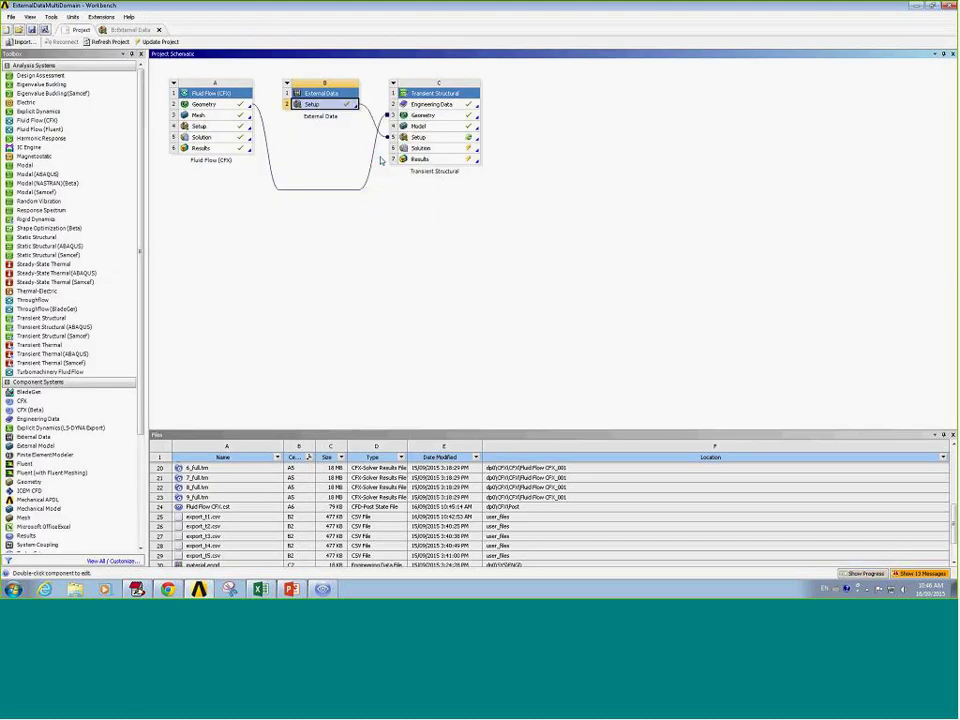
double_click(465, 137)
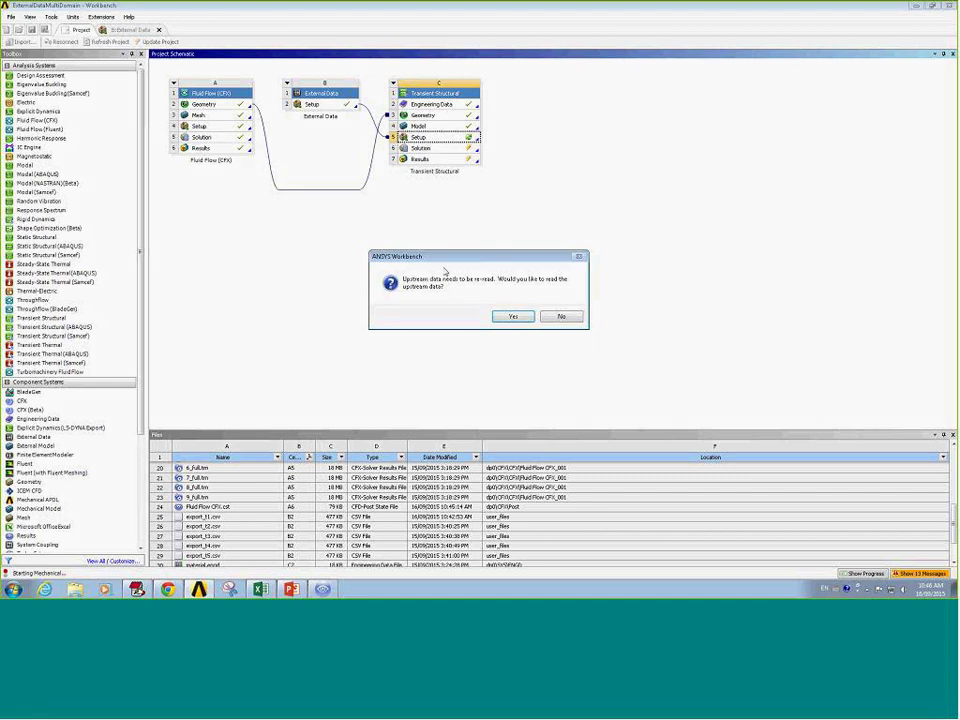
click(513, 316)
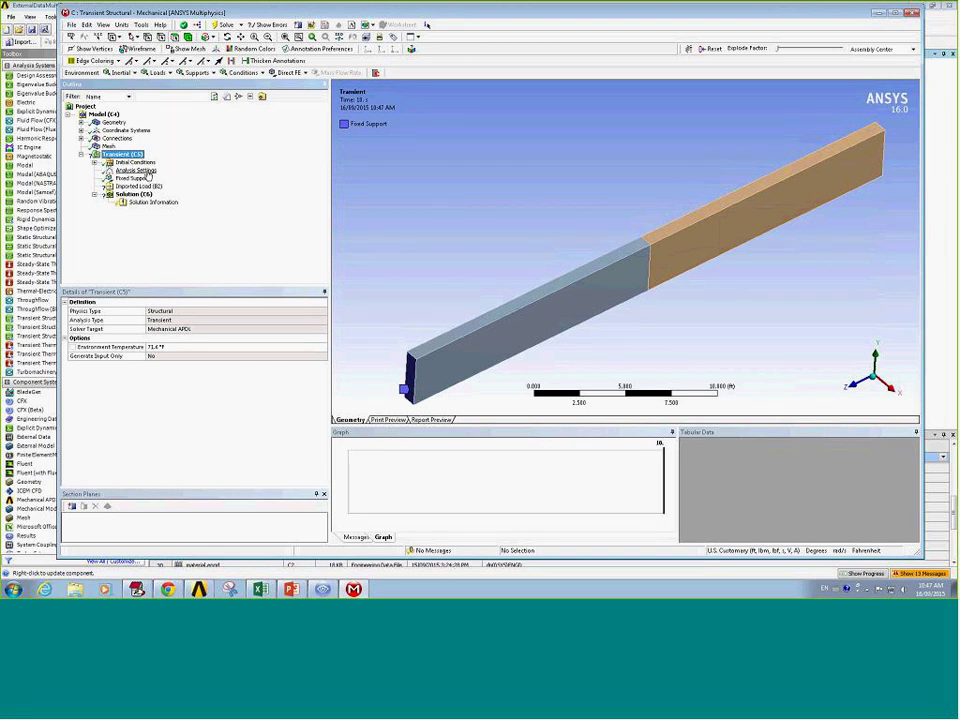
Step: Set Step End Time to 1 s and Number Of Steps to 5 in the transient Analysis Settings
click(137, 170)
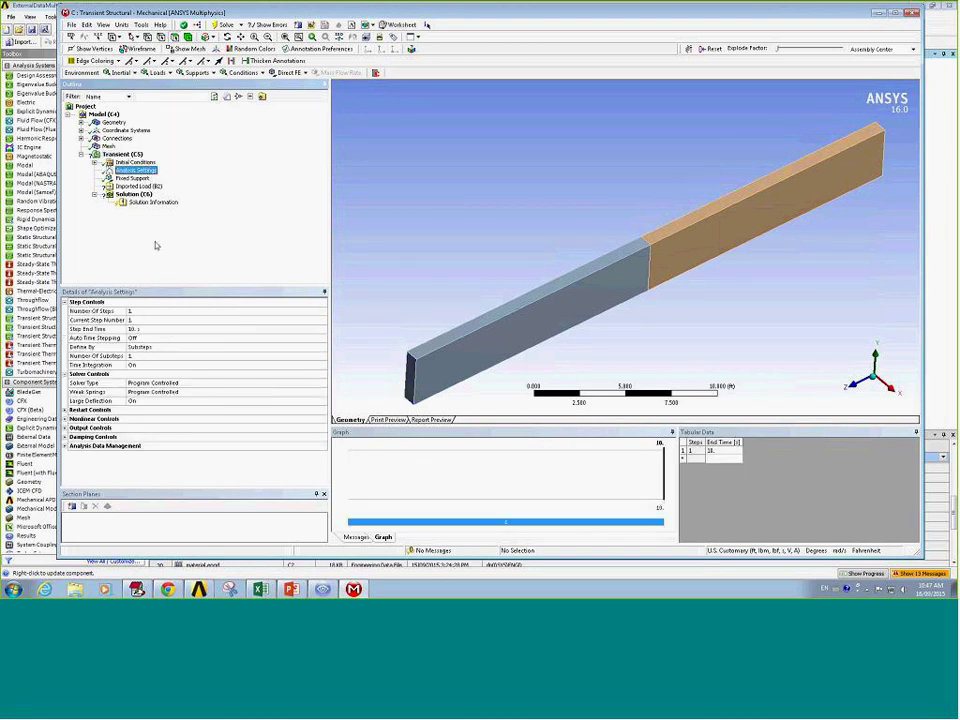
click(140, 329)
text(1)
key(Return)
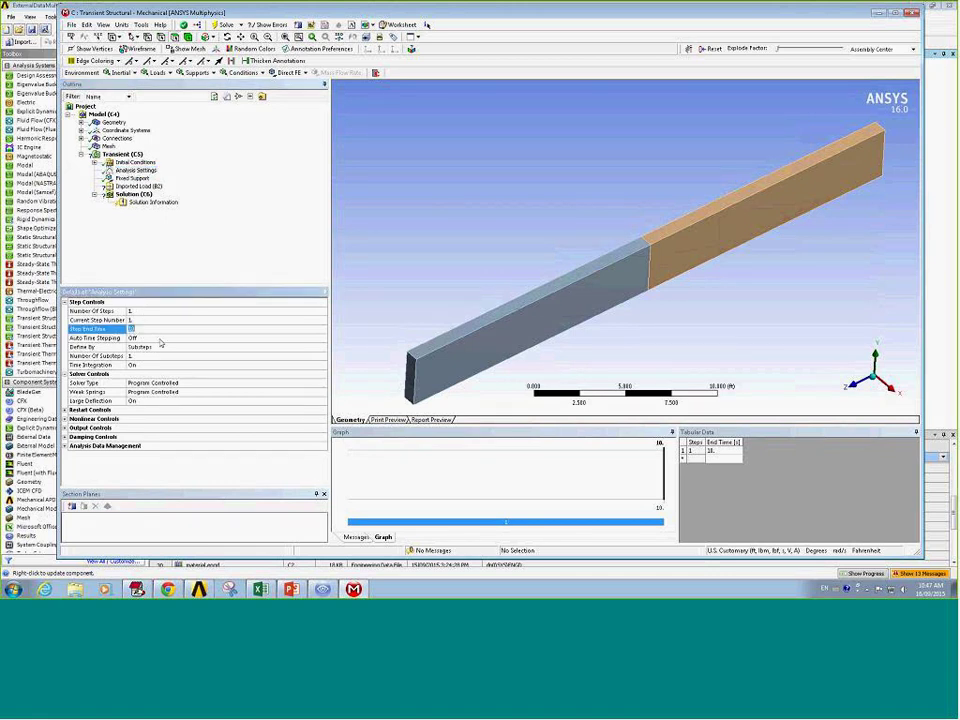
click(144, 311)
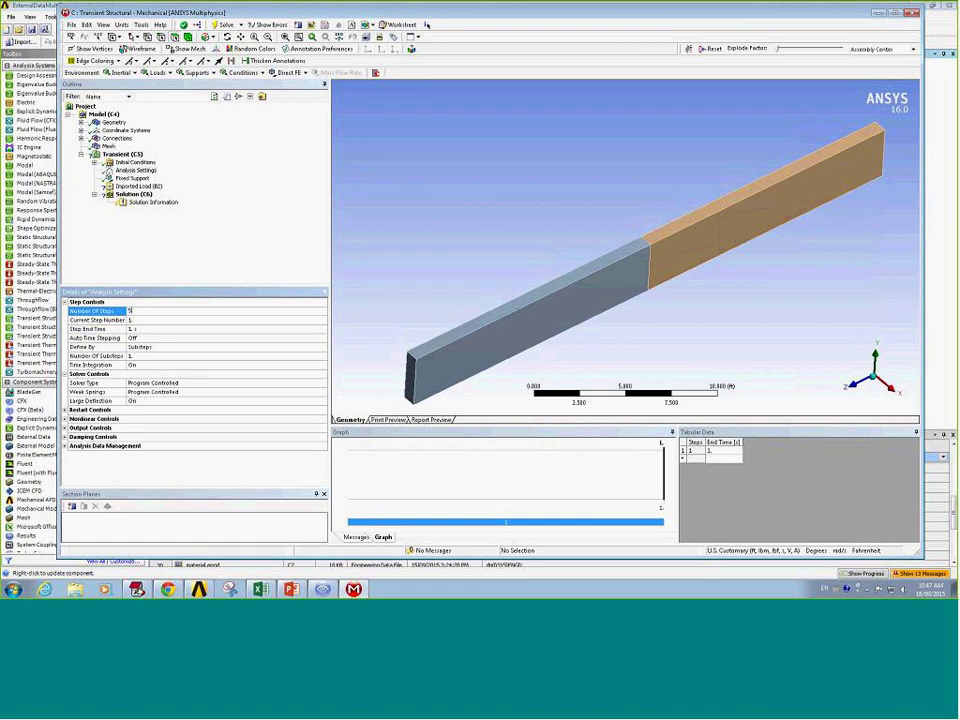
key(Return)
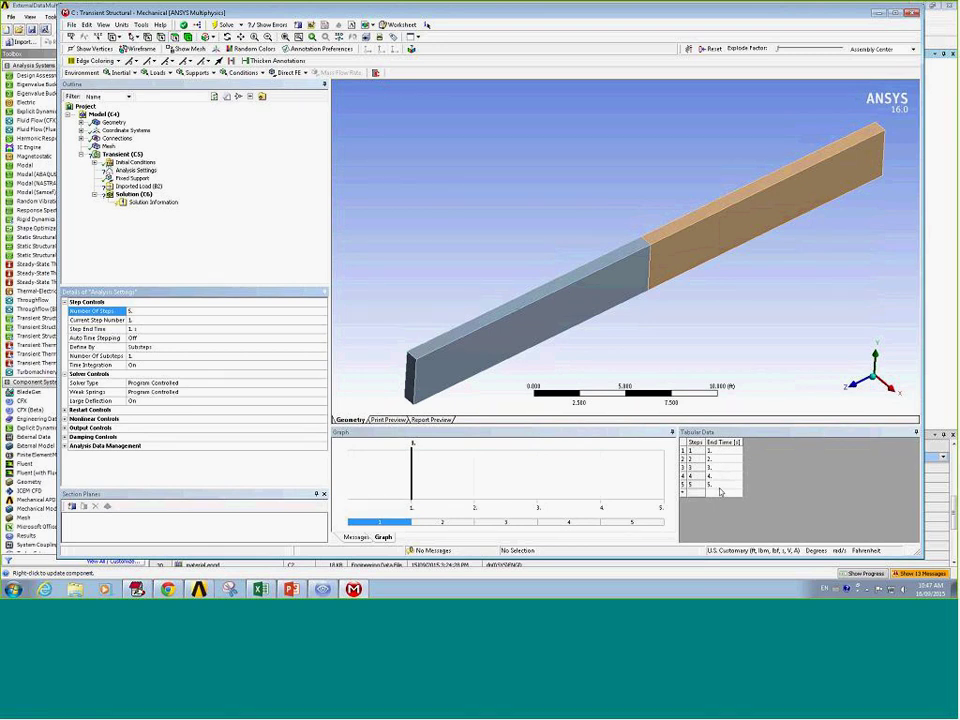
drag(718, 454, 724, 483)
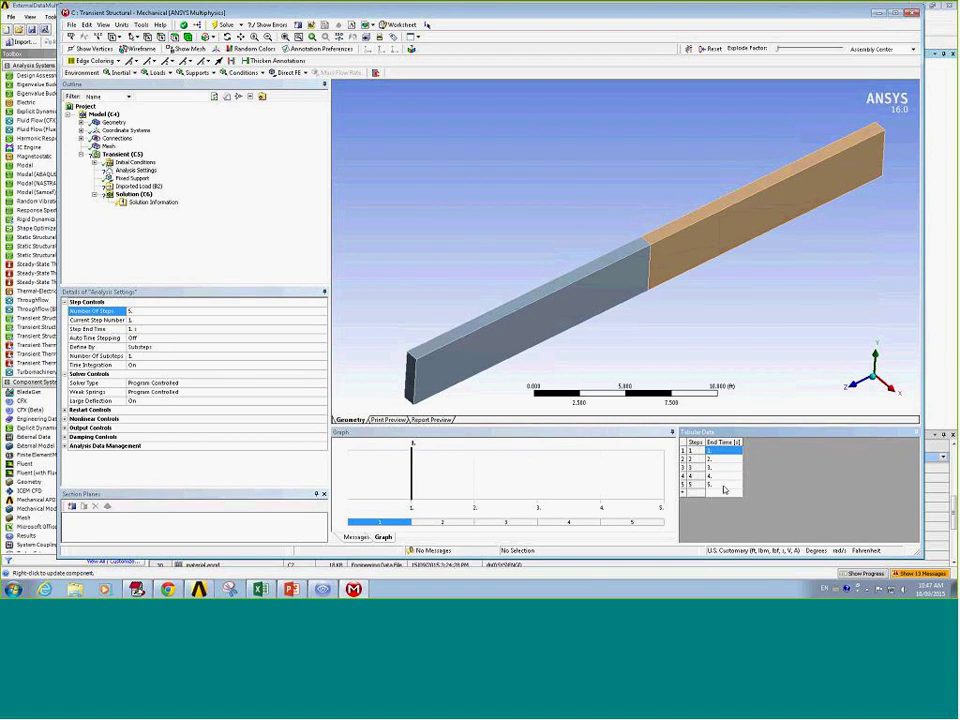
Step: Select all five load steps together in Analysis Settings and turn Auto Time Stepping off for them
drag(722, 451, 724, 484)
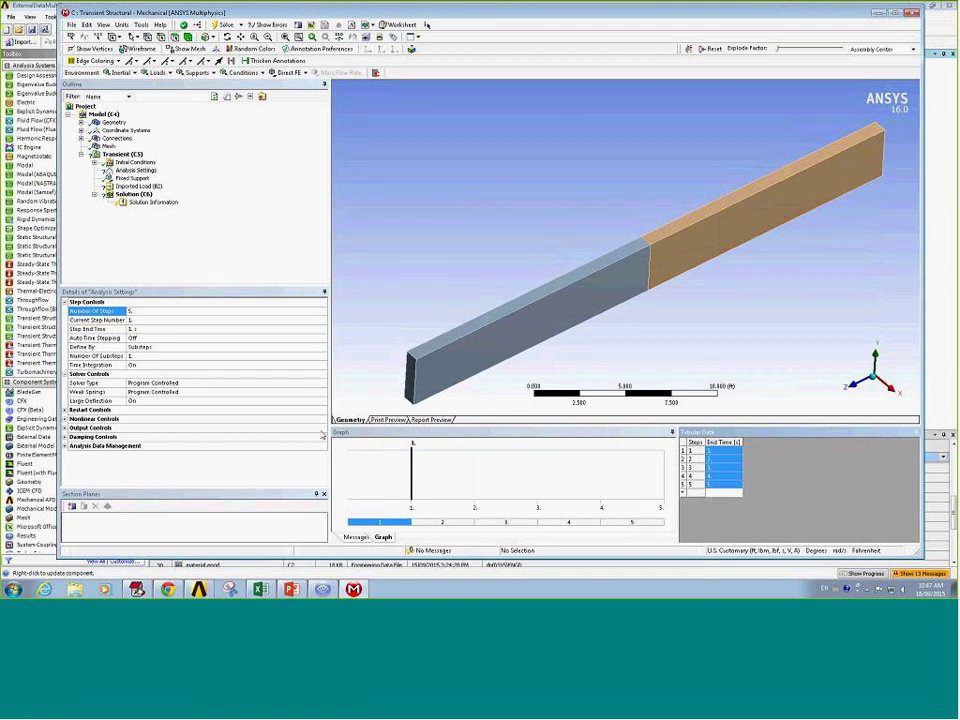
click(136, 170)
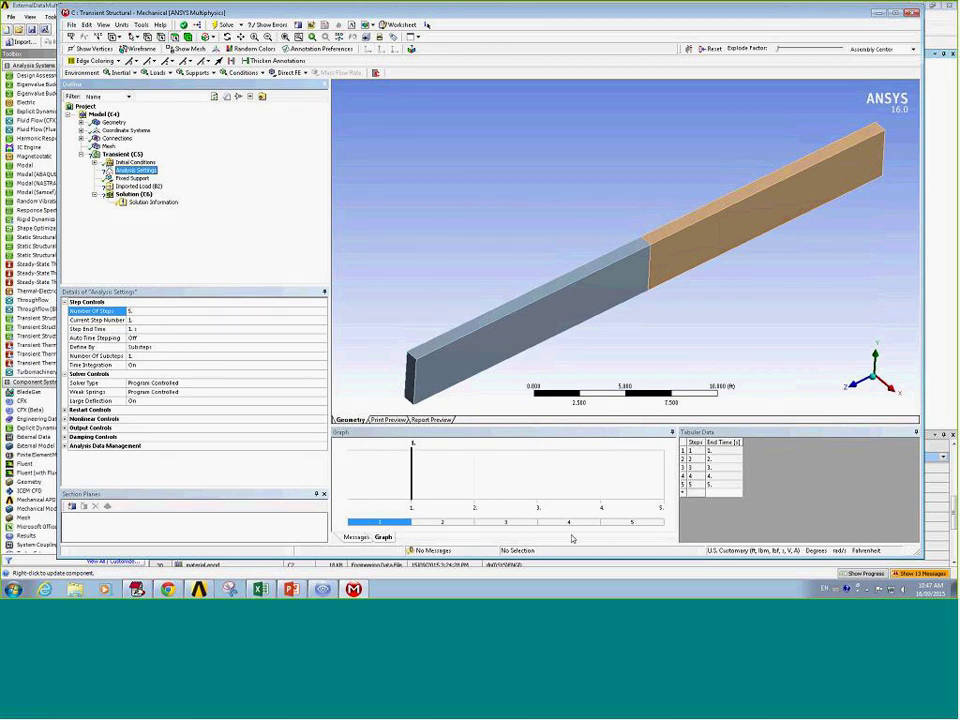
shift+click(625, 523)
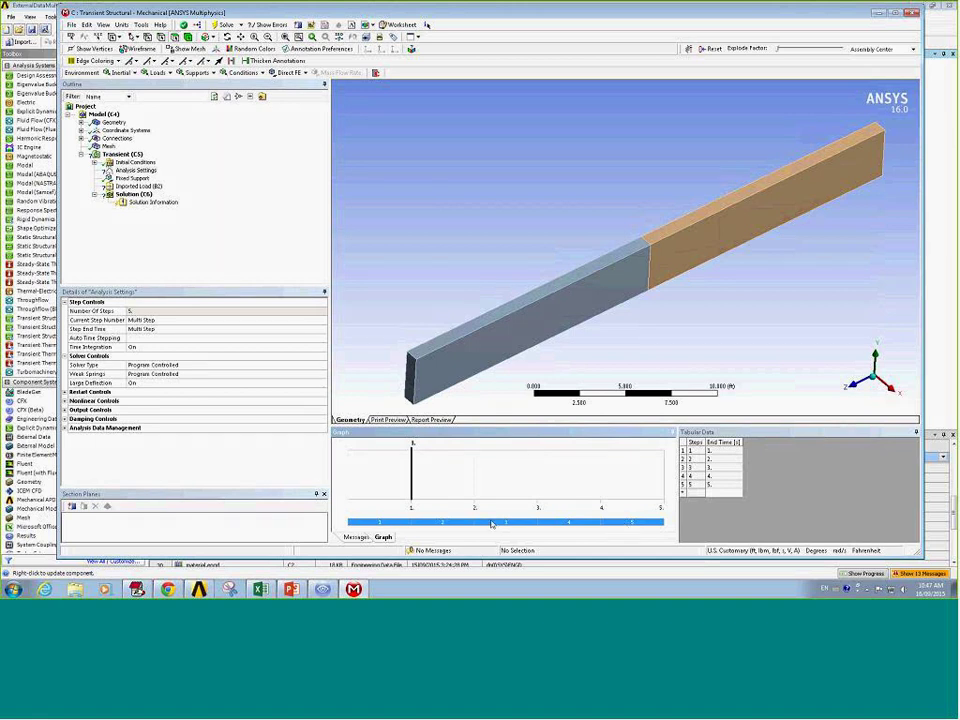
click(139, 171)
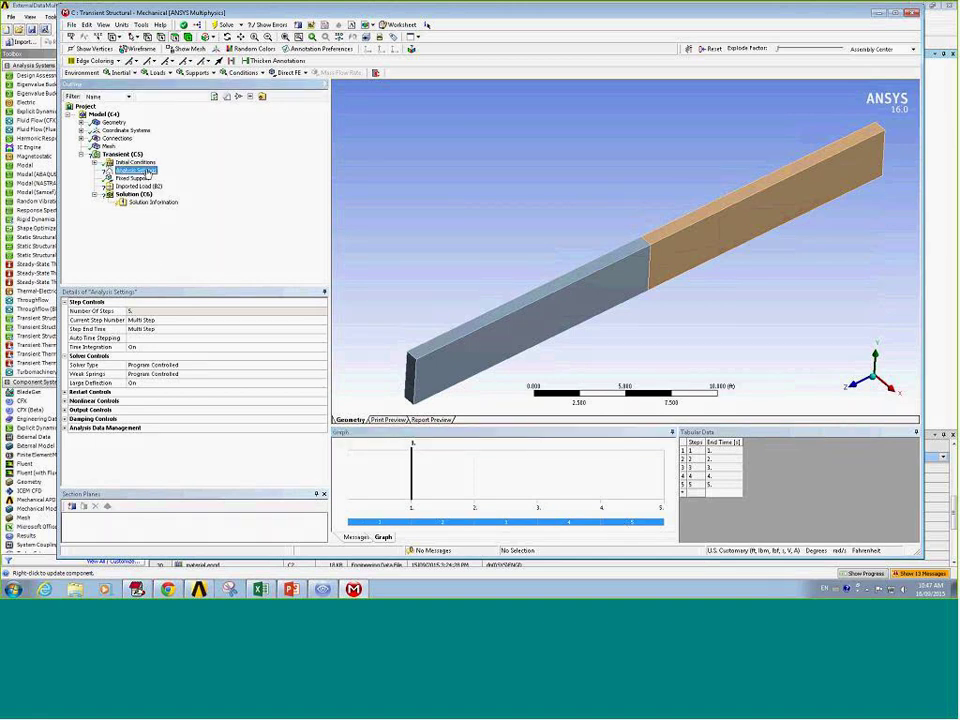
click(155, 338)
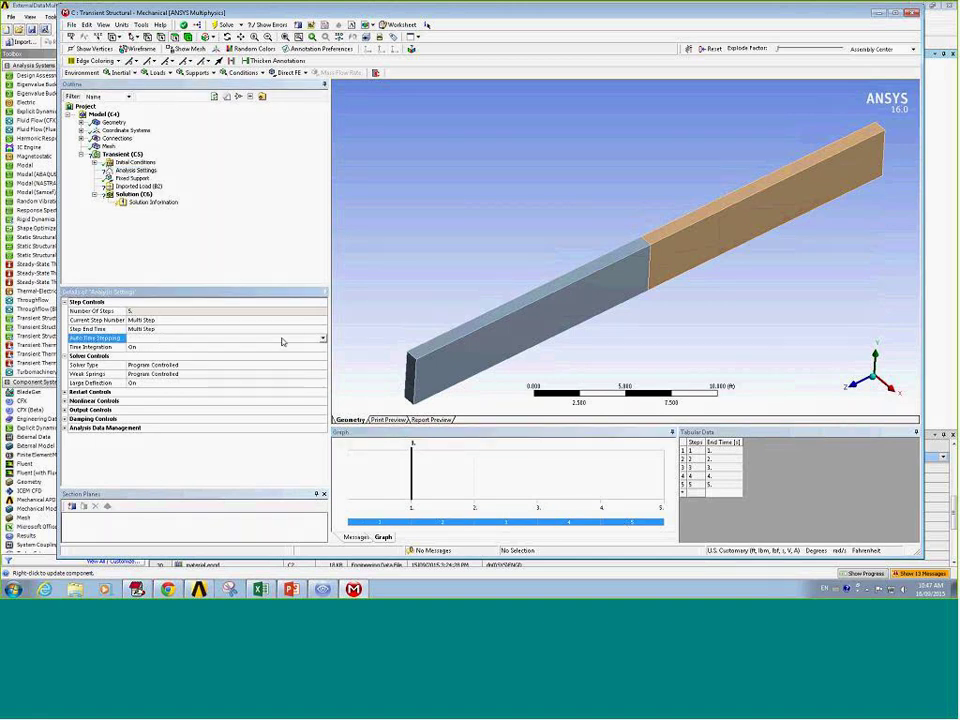
click(170, 339)
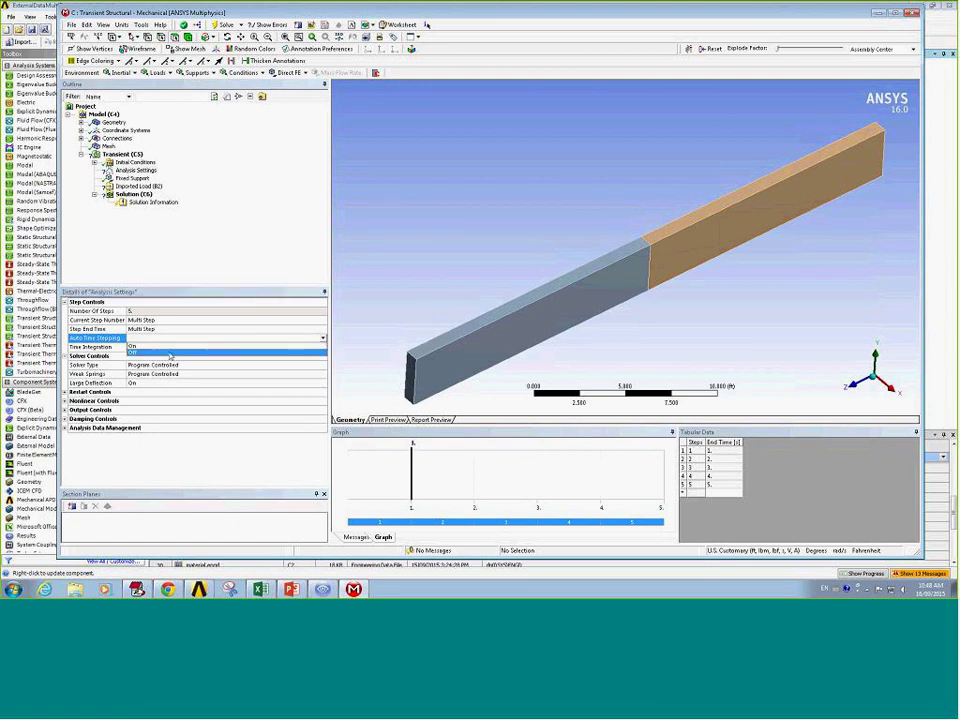
click(181, 354)
Step: Define the time stepping by Substeps for all five load steps, with 1 substep each
click(203, 348)
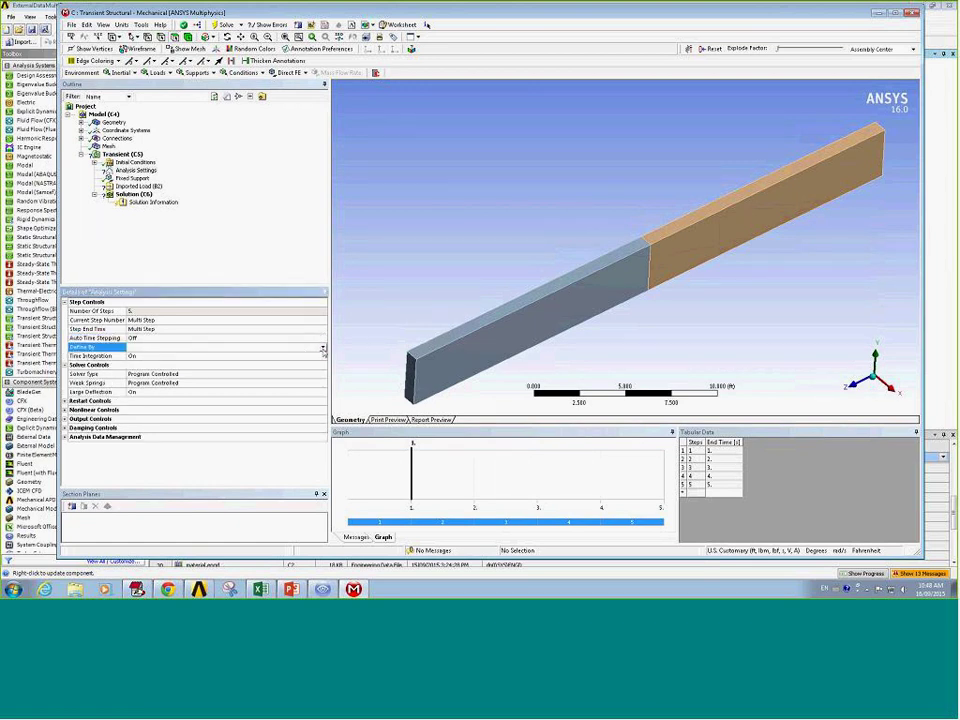
click(322, 348)
click(192, 361)
click(322, 348)
click(305, 356)
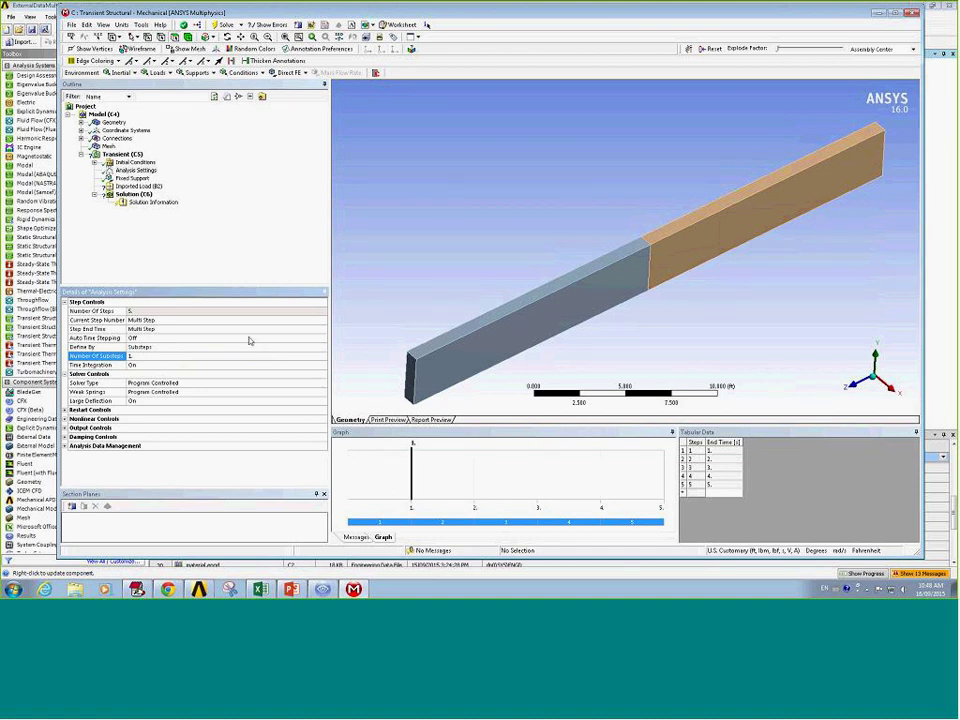
Step: Insert a Body Temperature under Imported Load (B2) and scope it to both bodies of the beam
click(139, 186)
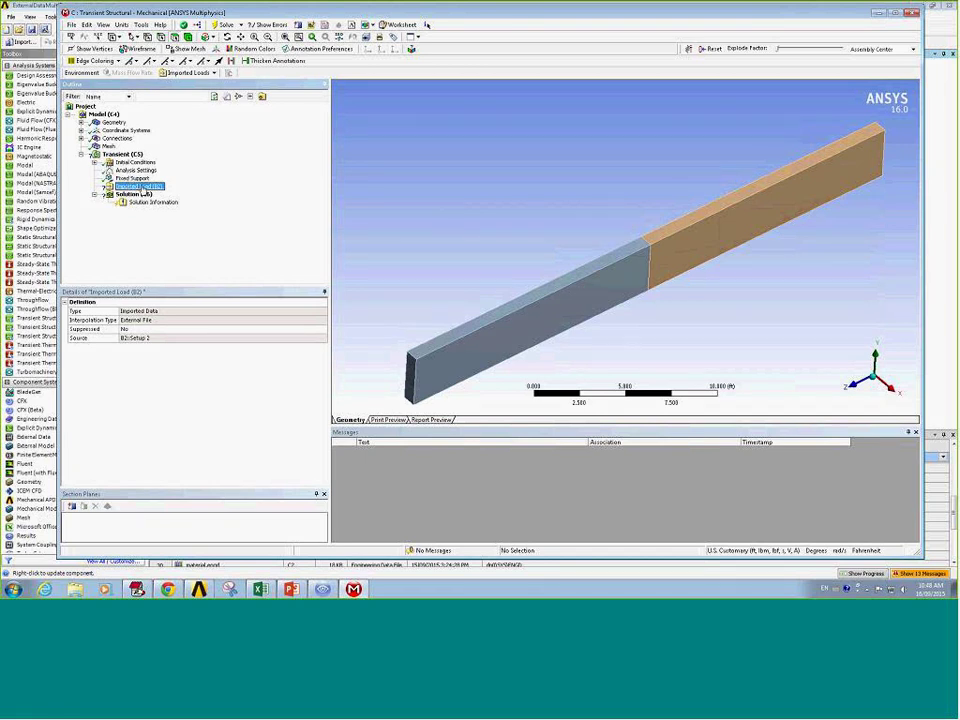
right_click(143, 189)
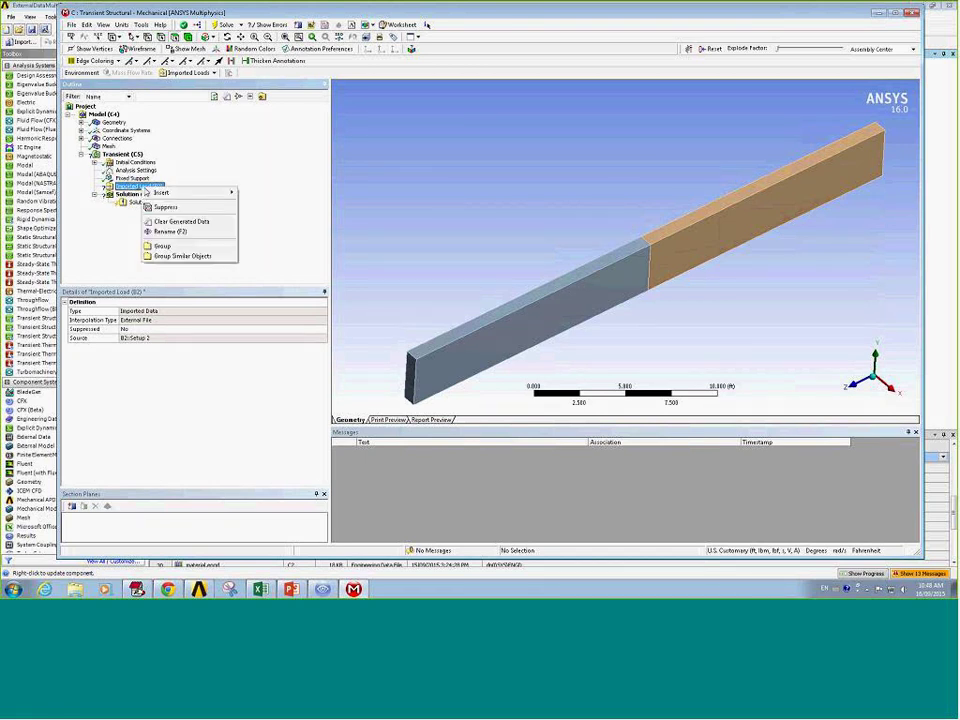
mouse_move(157, 194)
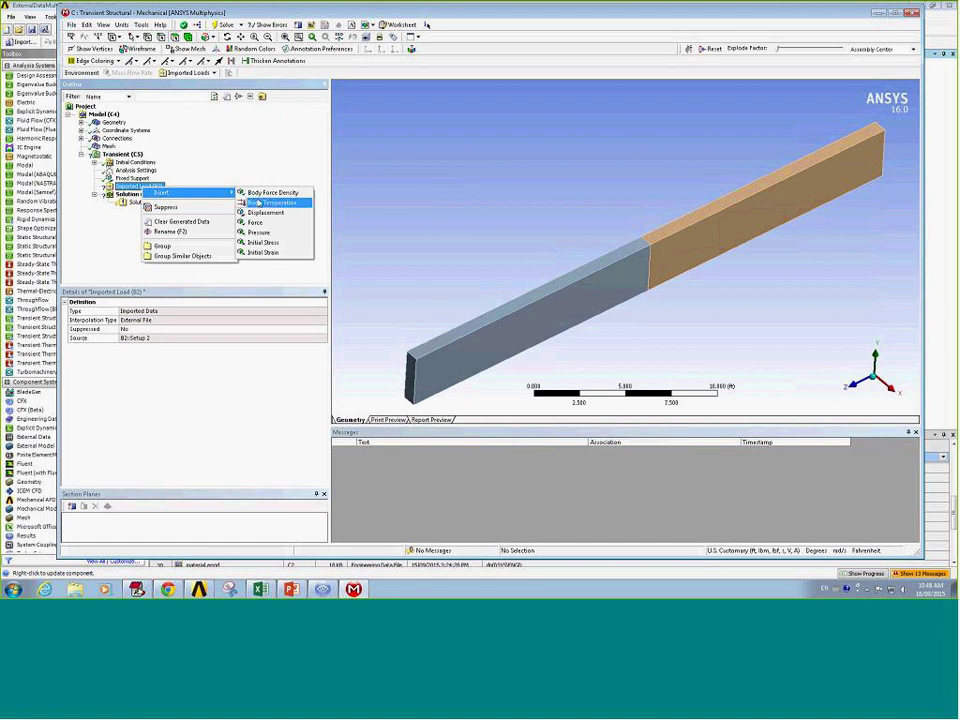
click(268, 203)
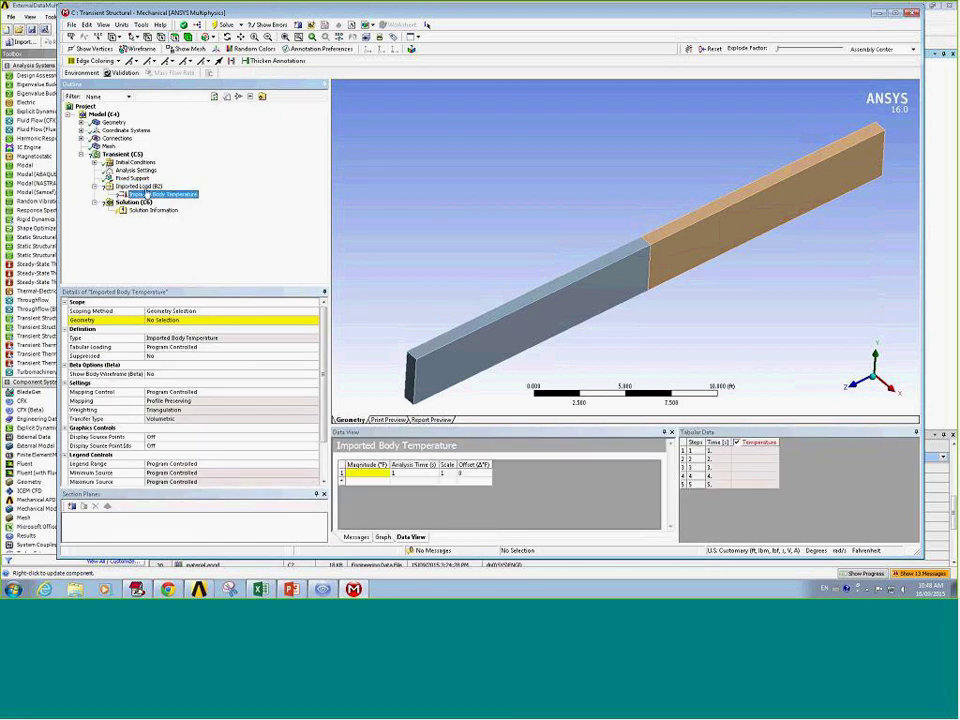
click(190, 319)
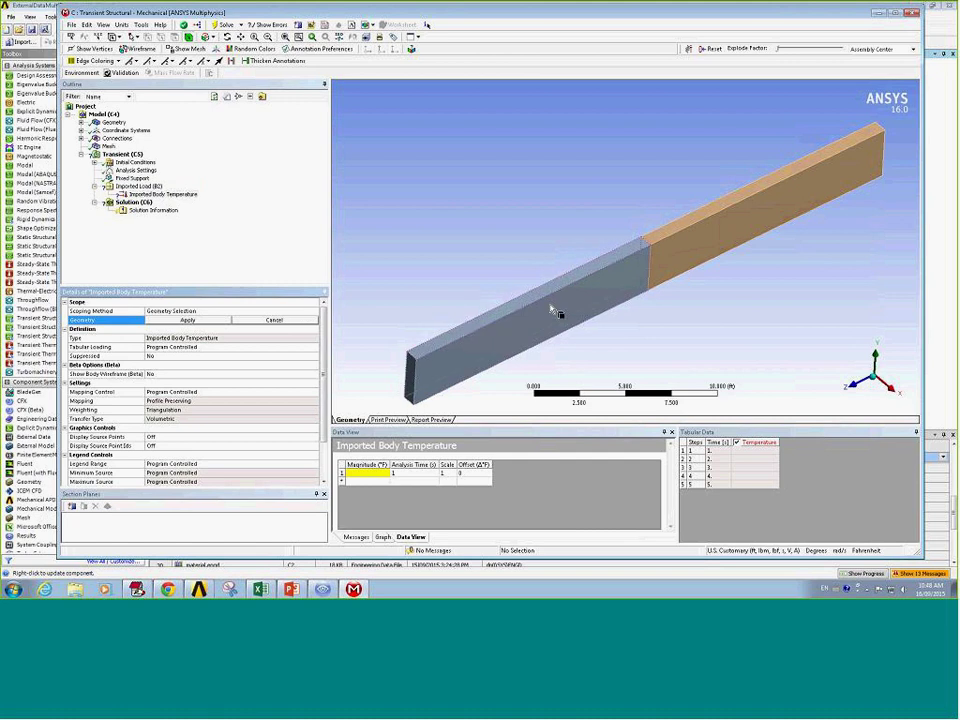
click(553, 311)
ctrl+click(707, 245)
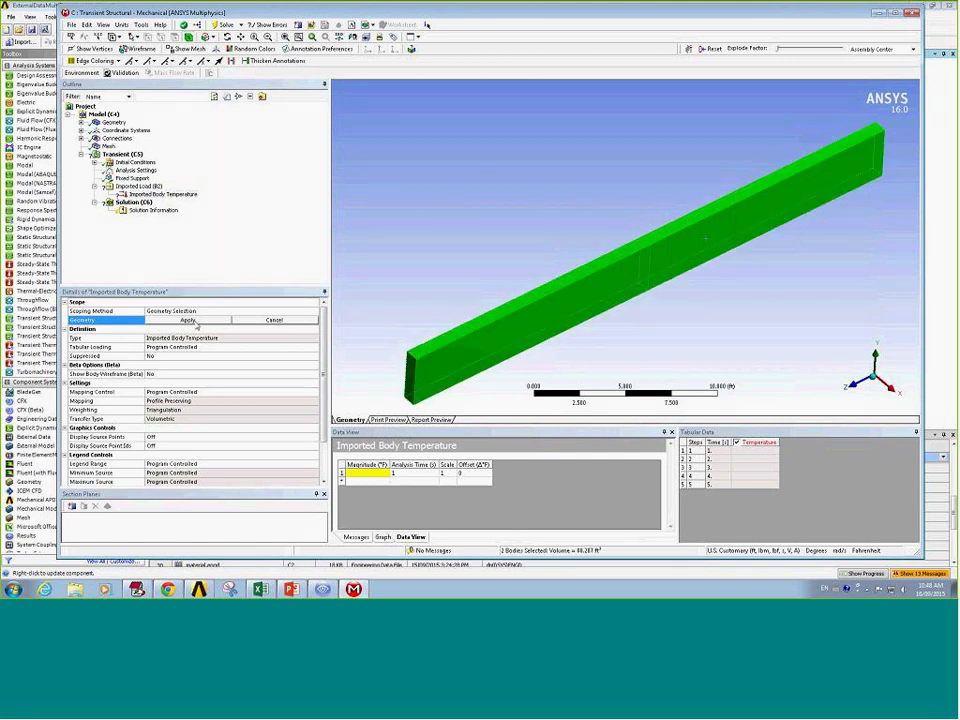
click(190, 320)
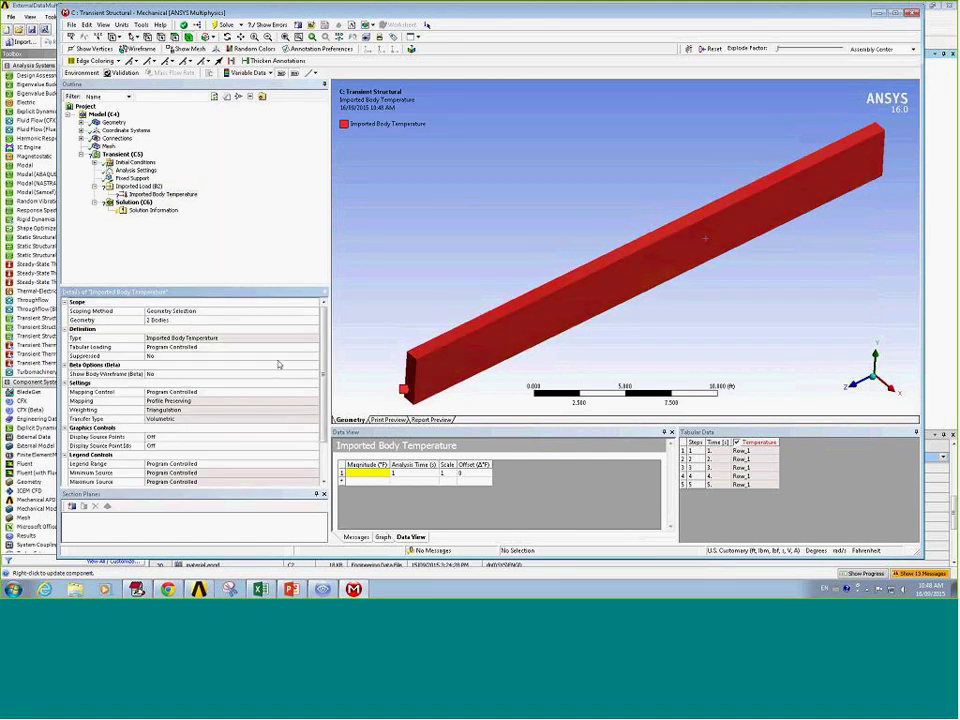
Step: Paste the copied identifiers File1:Temperature1 through File5:Temperature1 into the Magnitude column of the imported body temperature
click(375, 473)
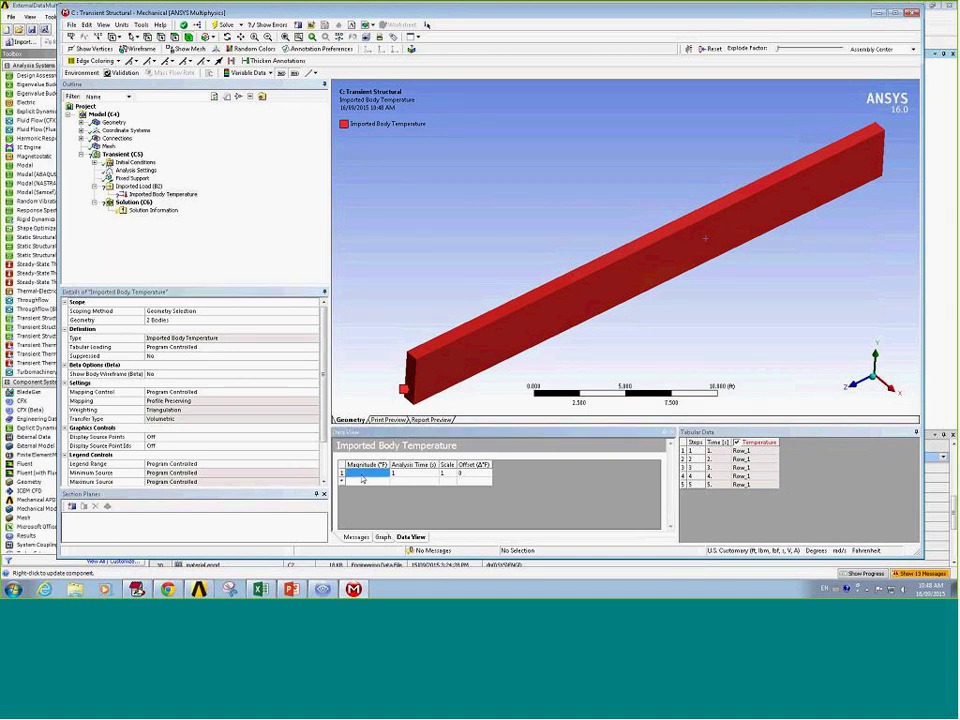
right_click(378, 481)
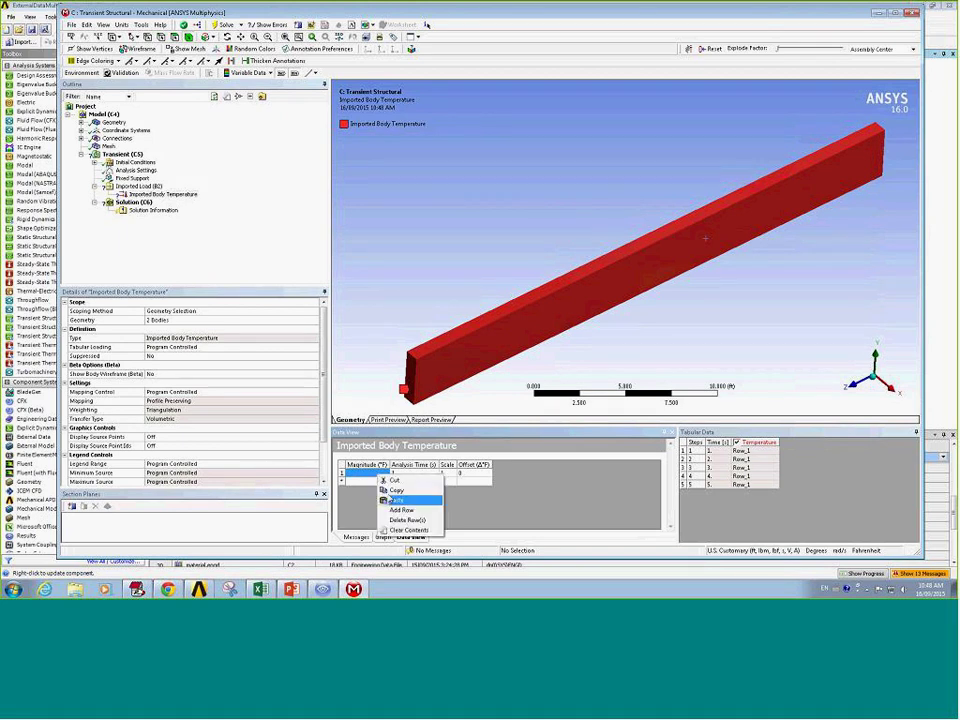
click(393, 503)
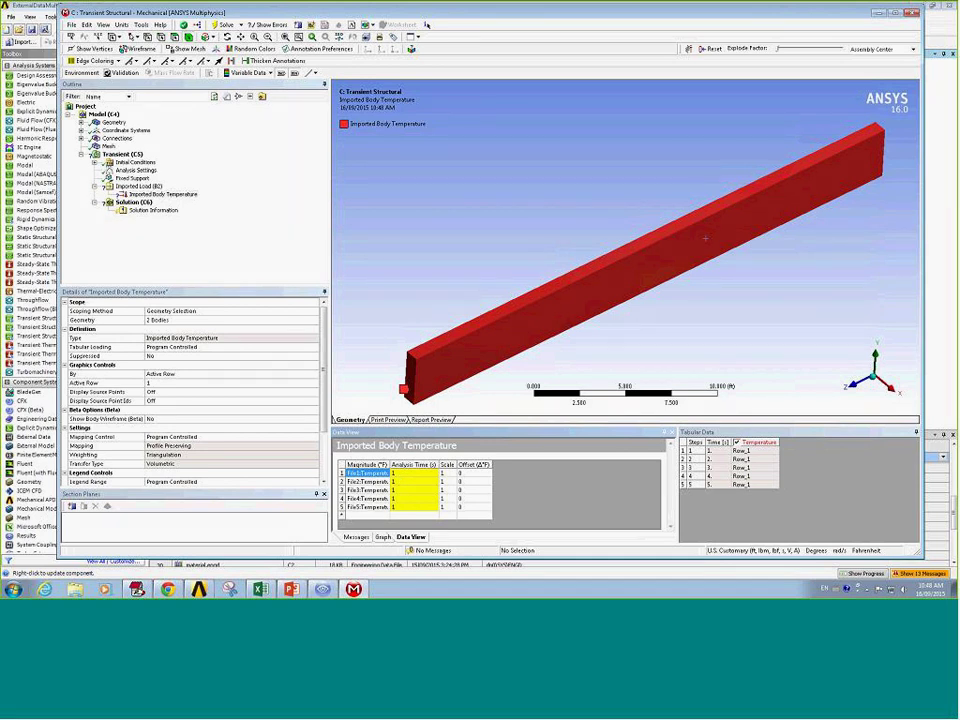
Step: Copy the five step times, 1 to 5 s, from the tabular data into the Analysis Time column of the five temperature rows
click(720, 451)
shift+click(718, 485)
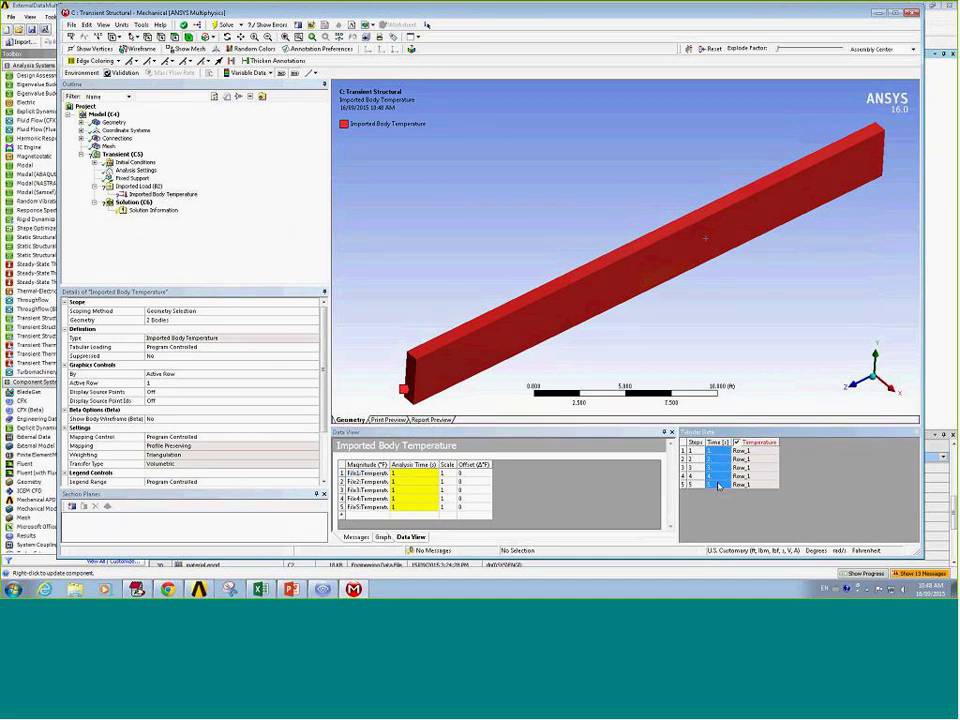
right_click(718, 485)
click(732, 489)
click(412, 473)
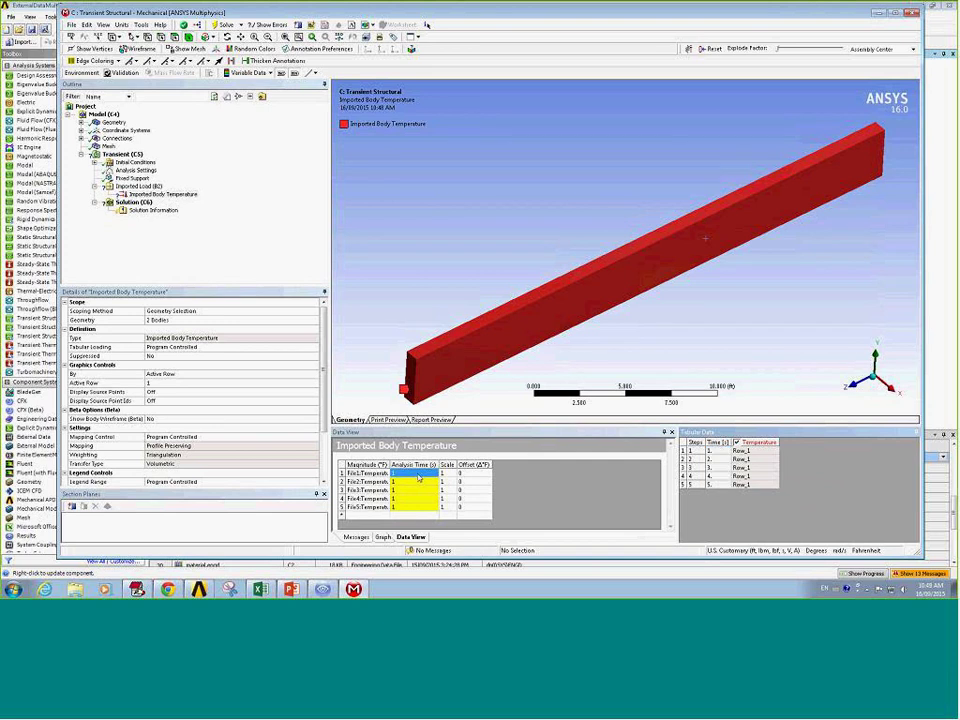
shift+click(412, 507)
right_click(412, 507)
click(431, 533)
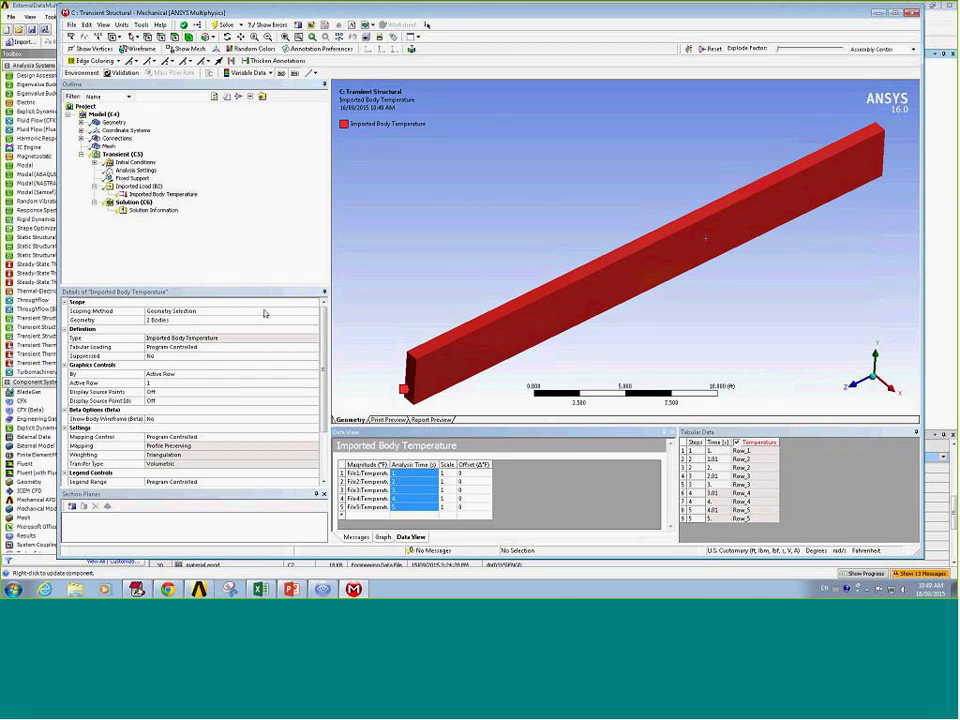
Step: Solve the transient structural analysis and display the mapped Imported Body Temperature on the beam
mouse_move(150, 217)
mouse_down()
mouse_move(120, 165)
mouse_move(133, 207)
mouse_up()
right_click(133, 207)
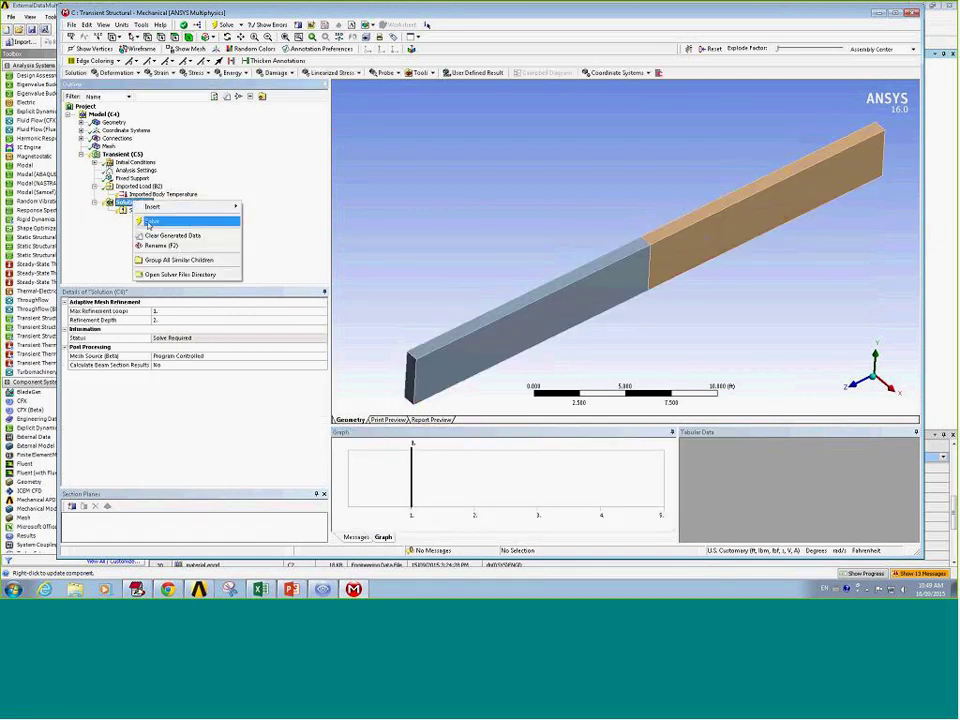
click(150, 221)
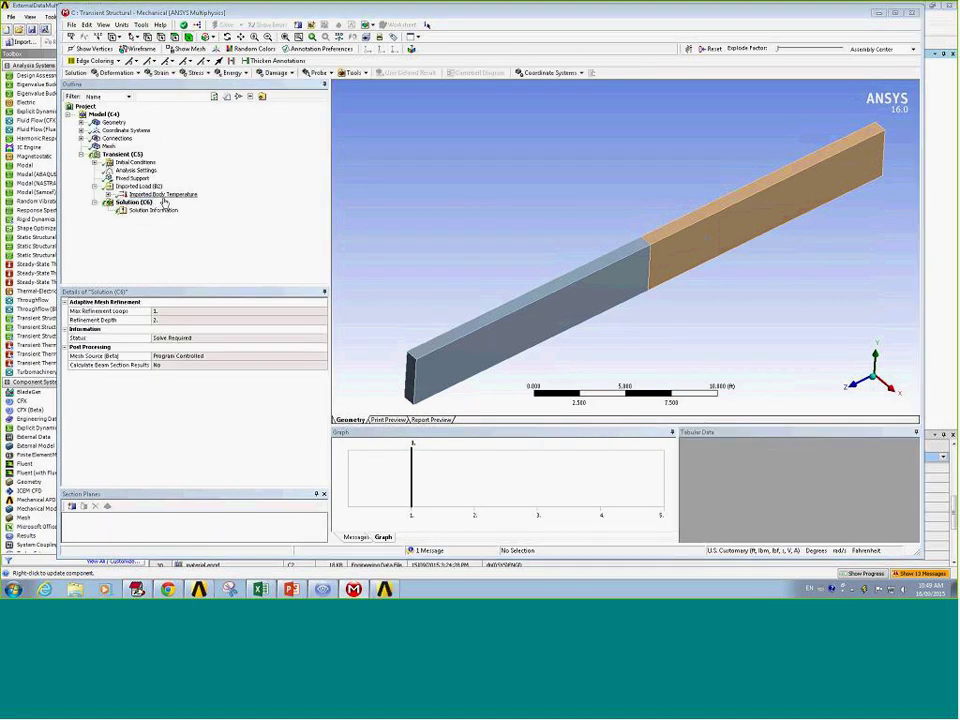
click(163, 195)
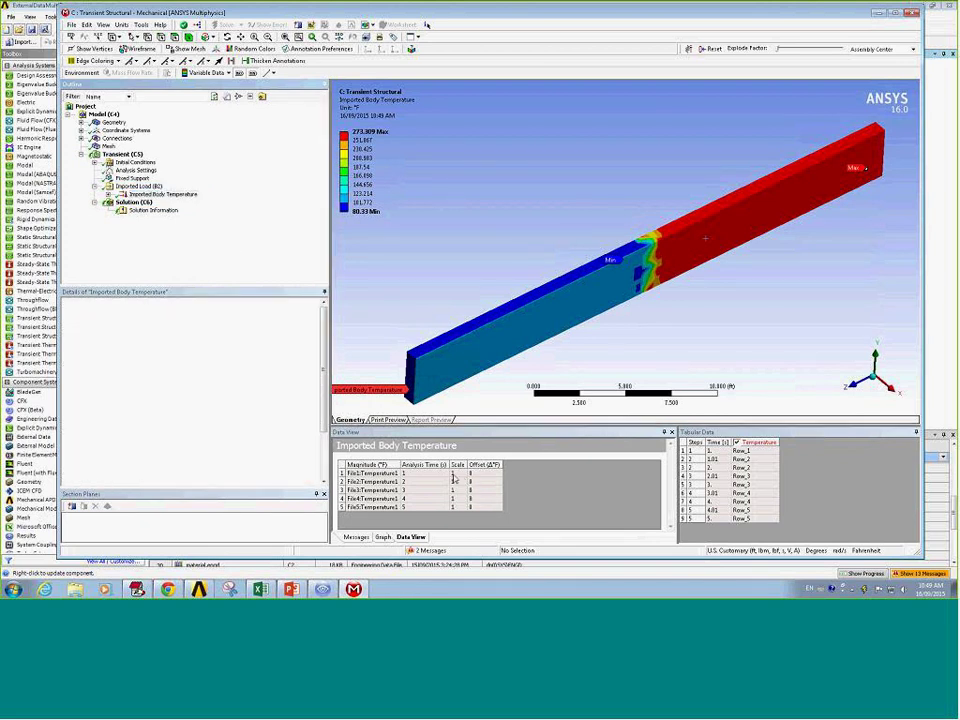
Step: Add a Total Deformation result to the solution and evaluate all results
click(132, 202)
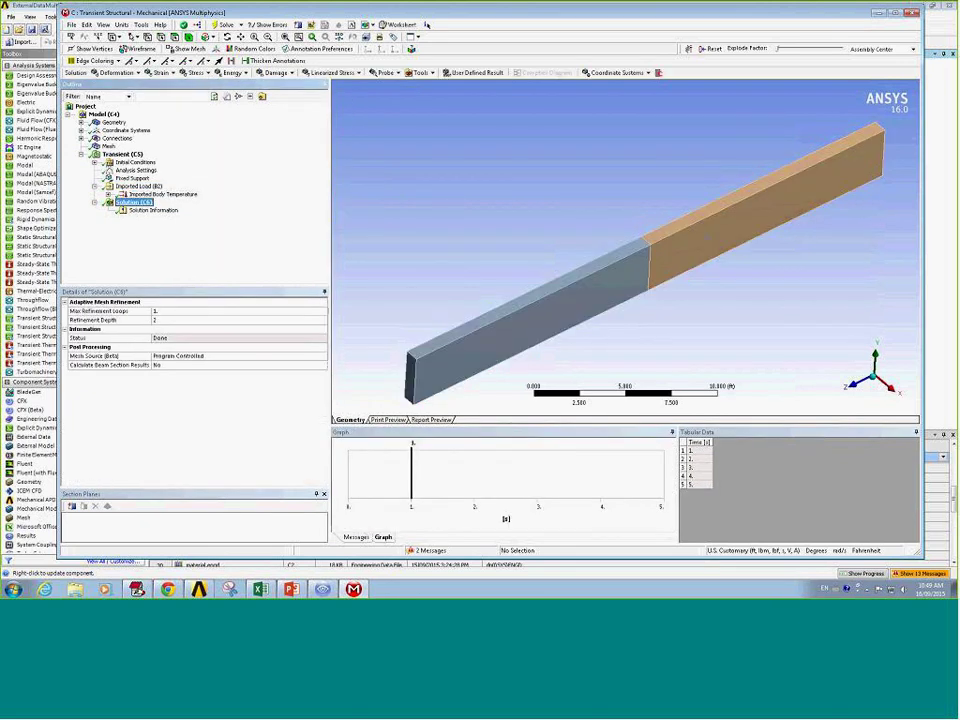
right_click(132, 202)
mouse_move(165, 208)
mouse_move(280, 219)
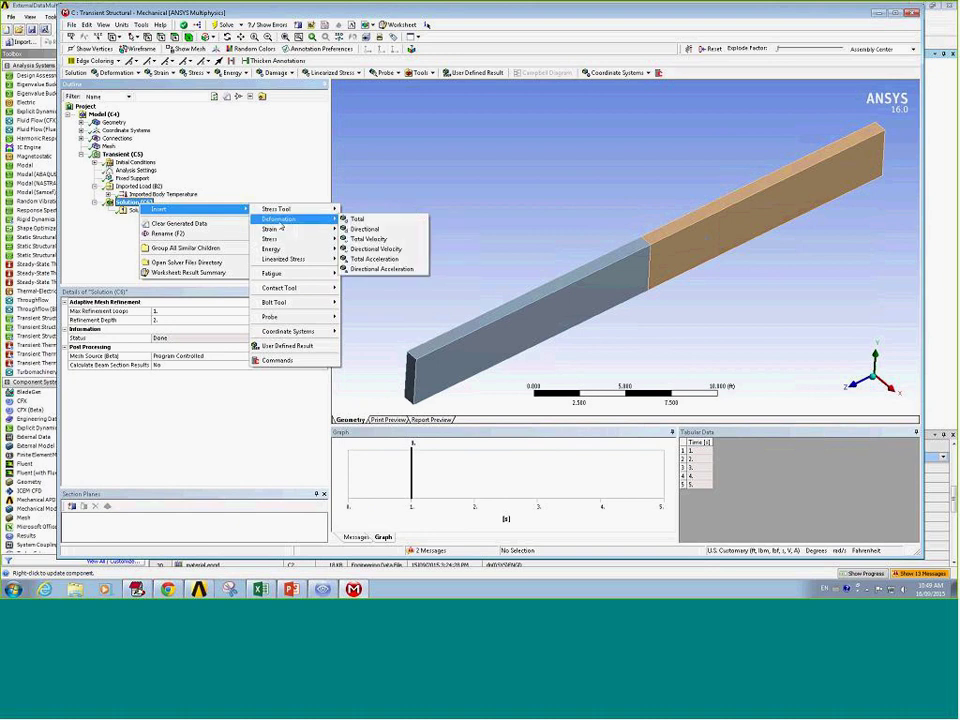
click(362, 220)
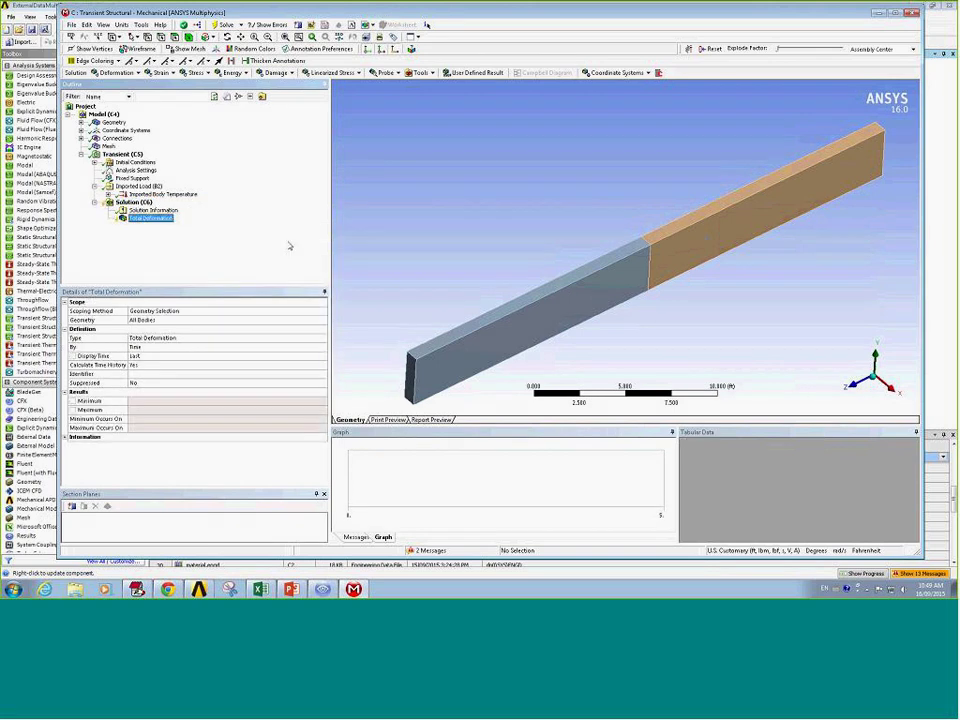
right_click(152, 218)
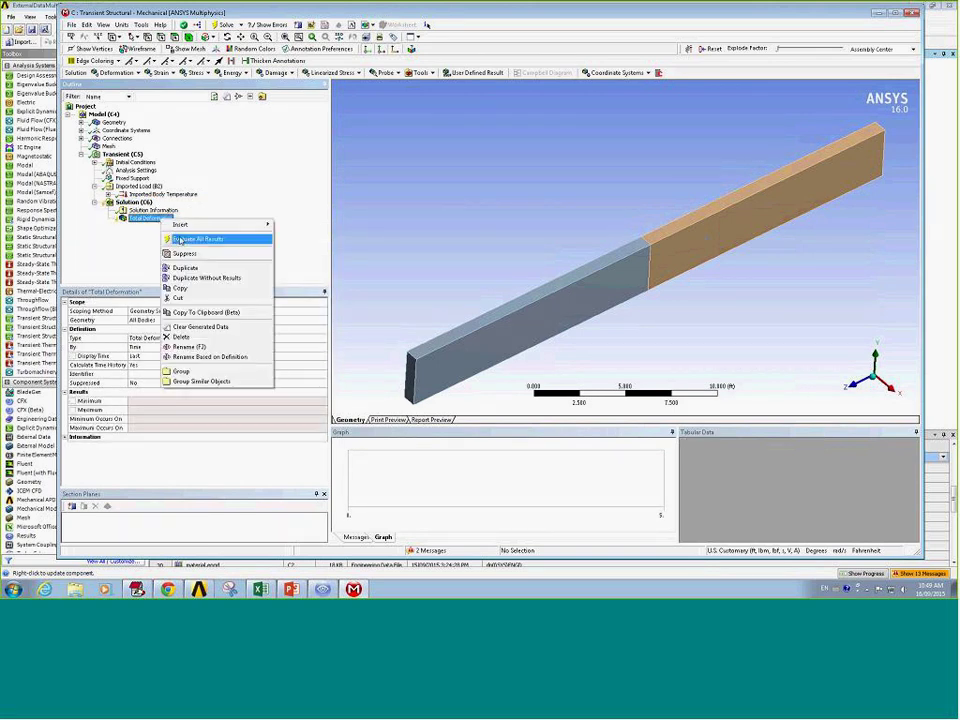
click(190, 239)
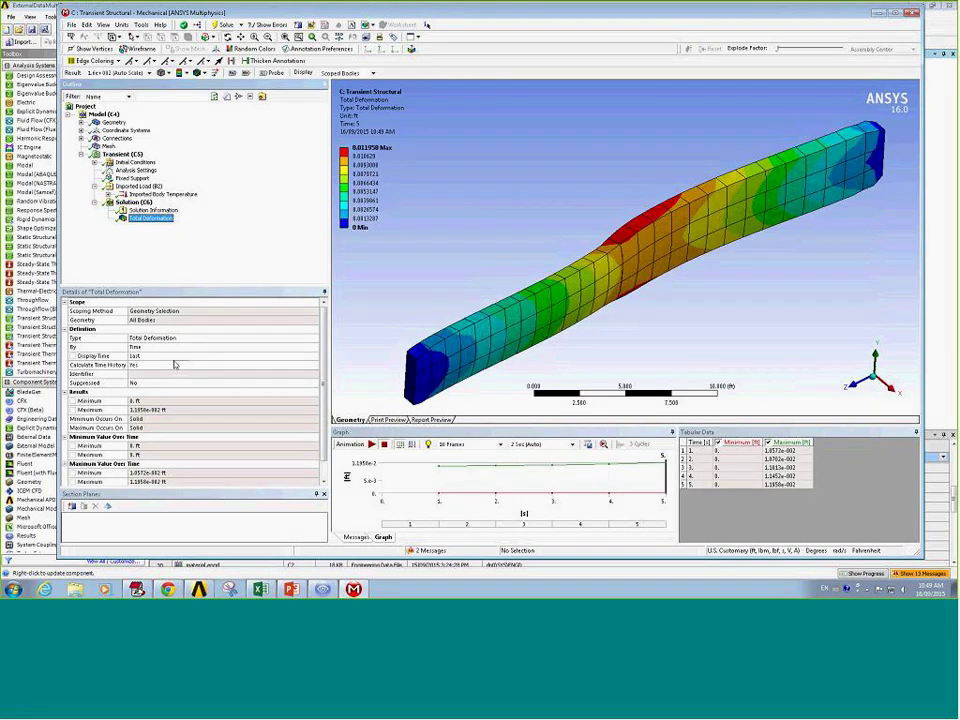
Step: Set the Total Deformation's Display Time to 1 s and re-evaluate the result
click(146, 356)
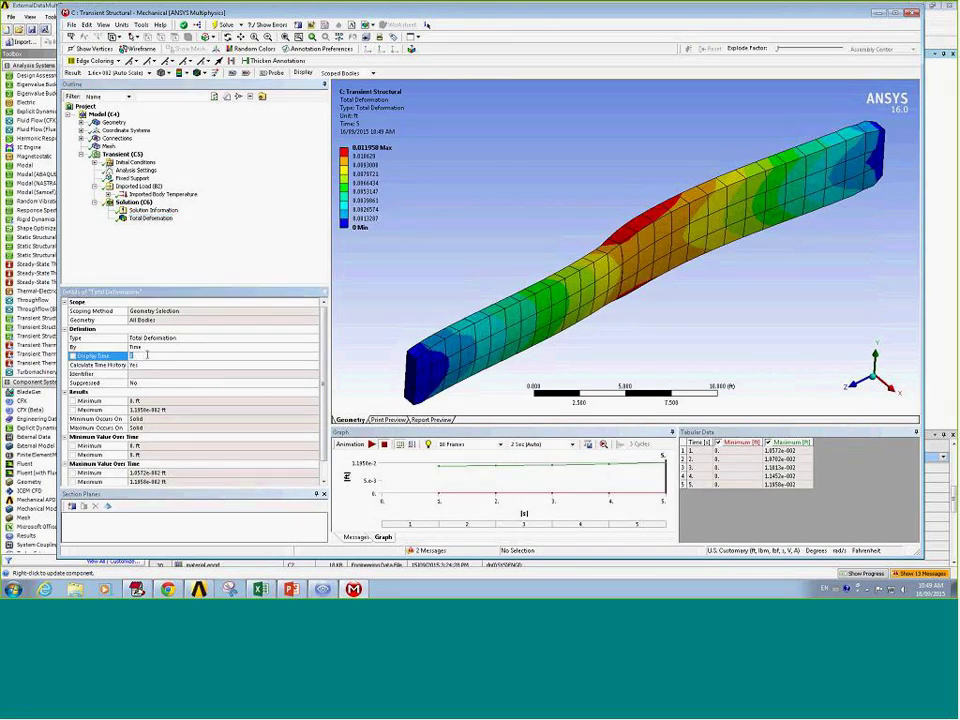
text(1)
key(Return)
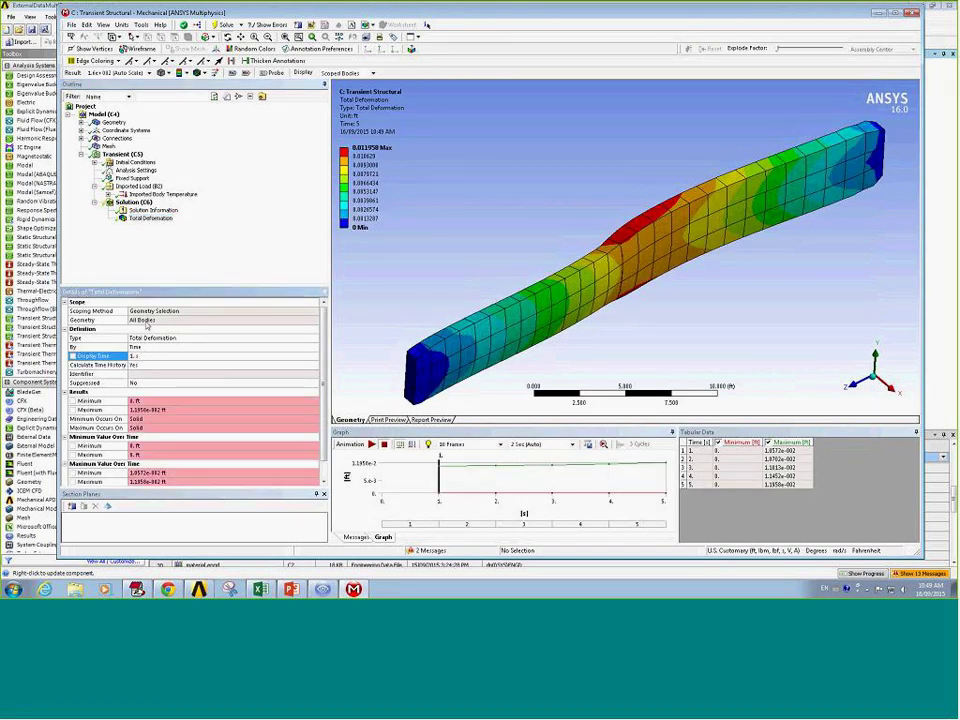
click(145, 219)
right_click(144, 224)
drag(163, 242, 163, 241)
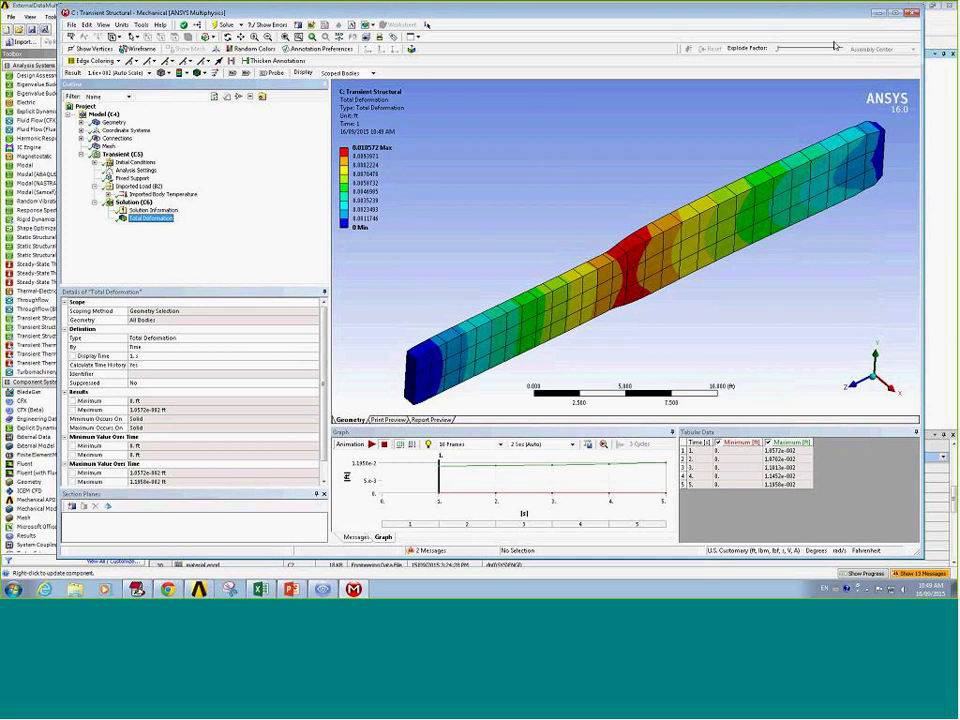
Step: Switch to Workbench, mark export_t1.csv as the master file in the External Data setup, and return to the project schematic
click(658, 8)
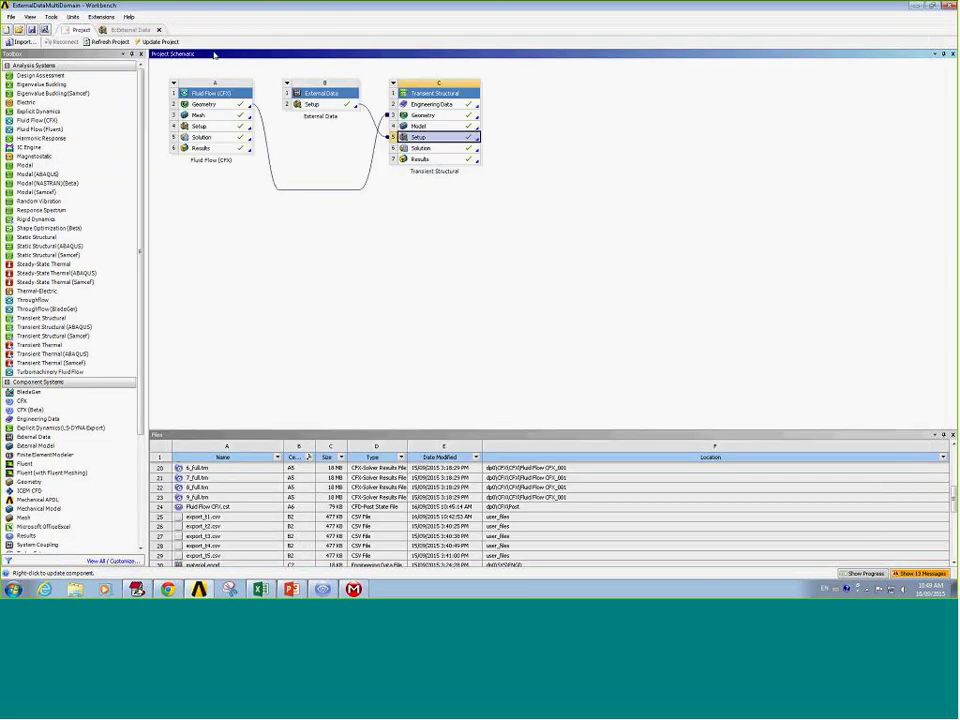
click(128, 30)
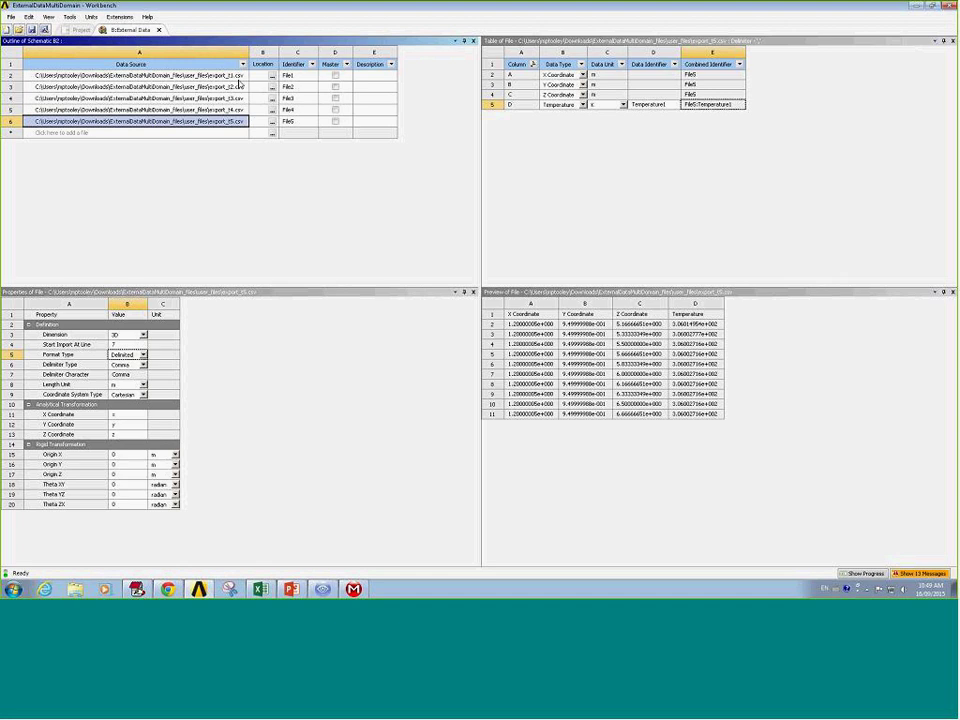
click(185, 76)
click(335, 75)
click(262, 76)
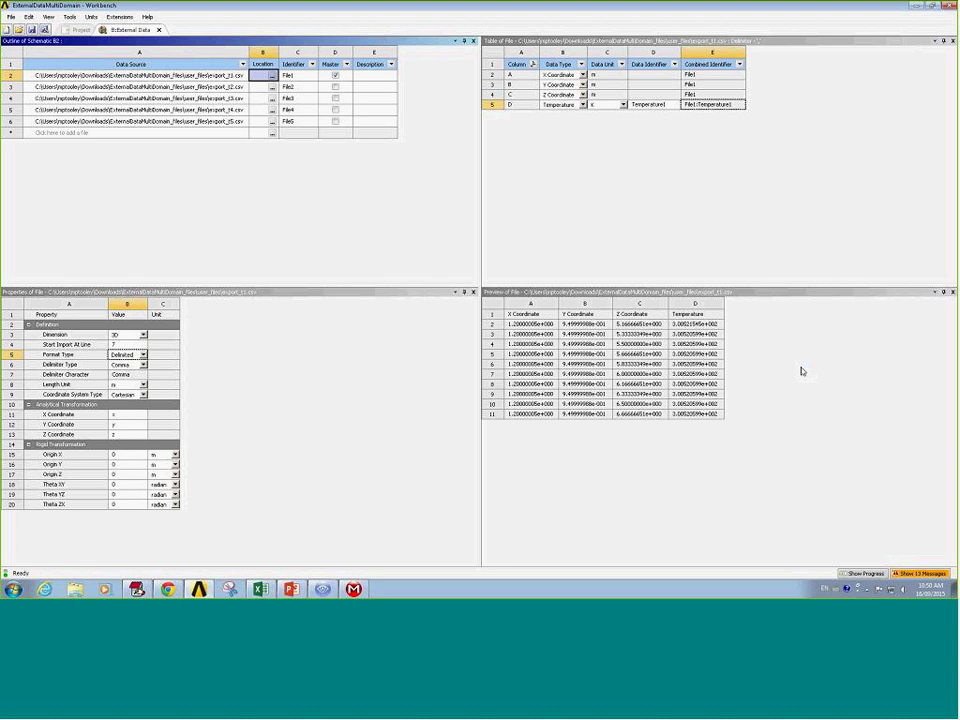
click(81, 30)
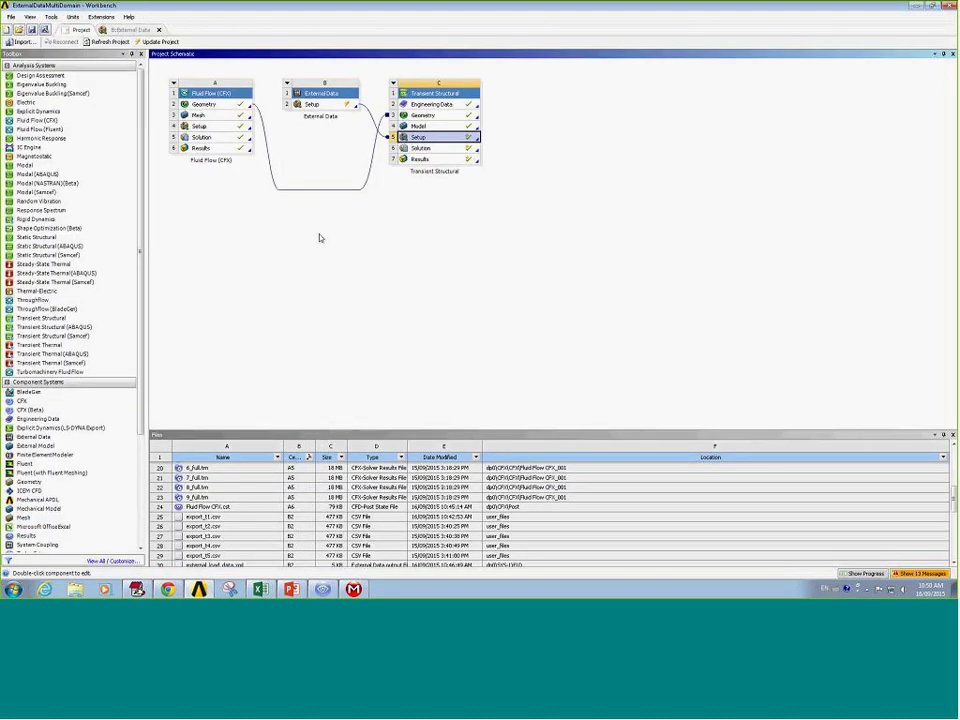